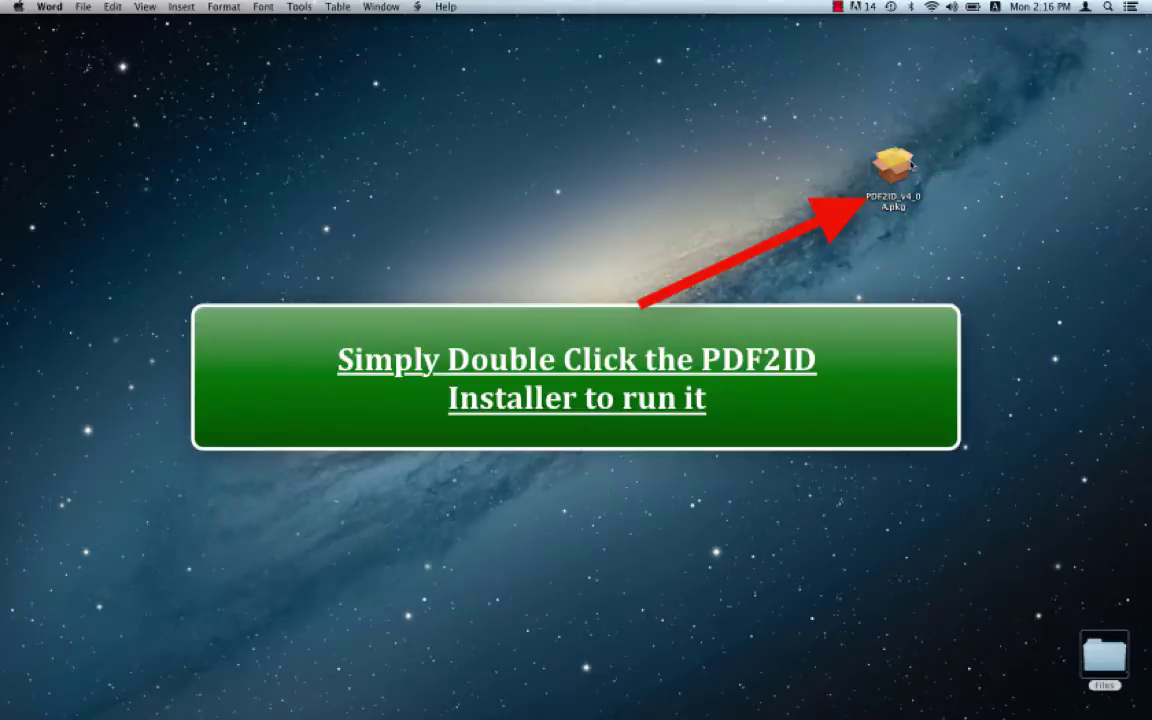
- Launch the PDF2ID_v4_0A.pkg installer from the desktop and allow it to reopen and run its installation check
{"action": "double_click", "coordinate": [911, 165]}
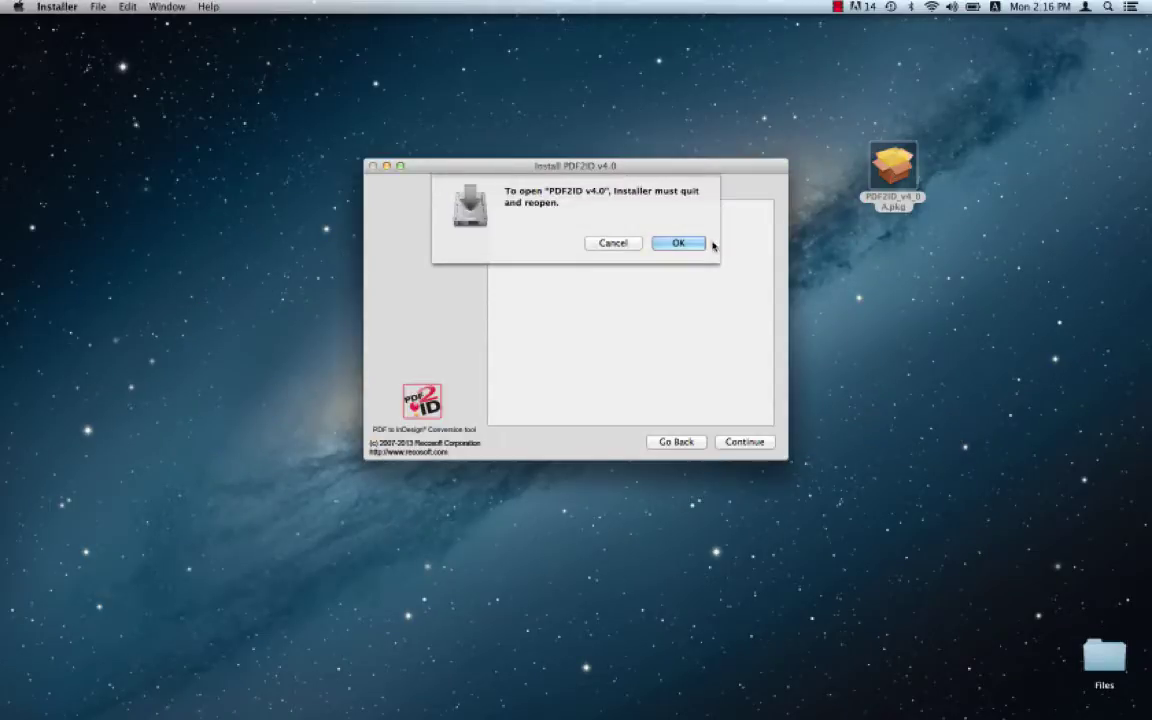
{"action": "left_click", "coordinate": [694, 244]}
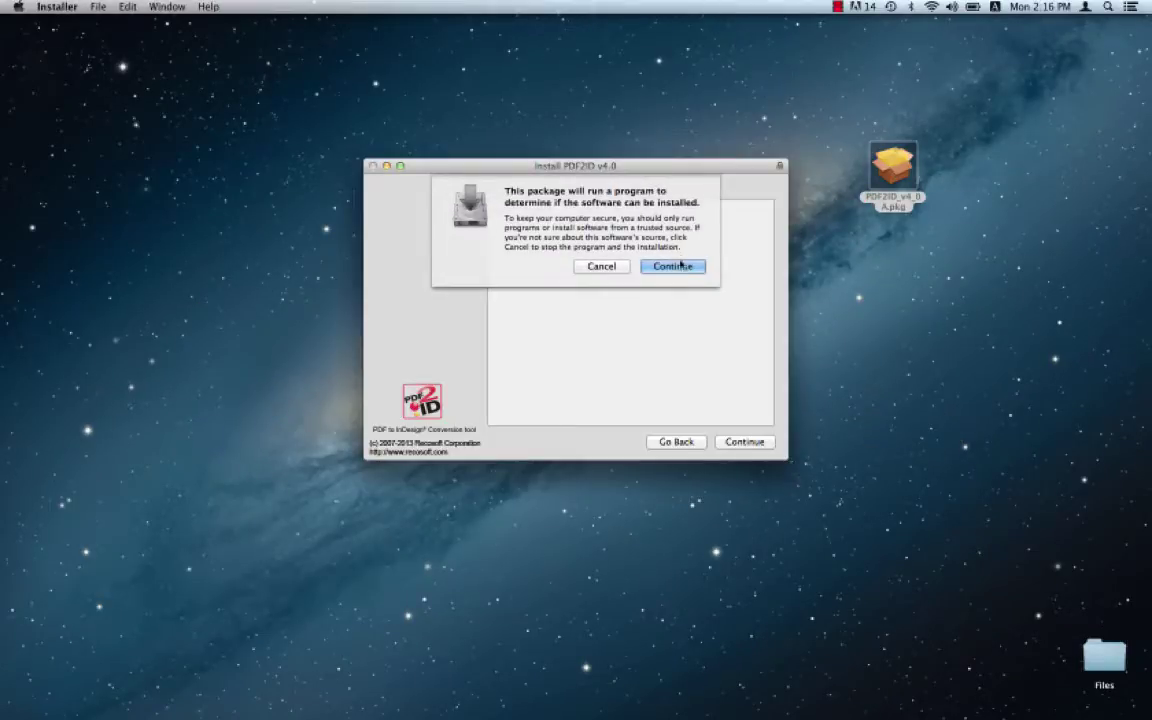
{"action": "left_click", "coordinate": [680, 265]}
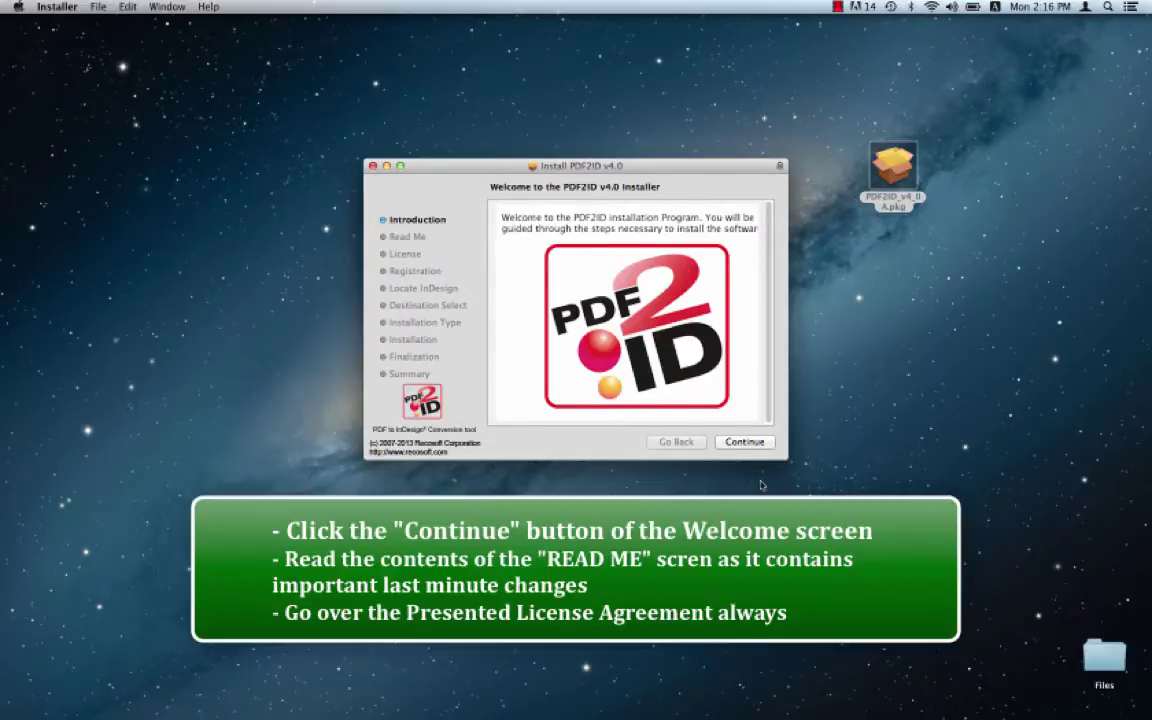
- Proceed through the installer's welcome and Read Me pages, skimming the important information
{"action": "left_click", "coordinate": [745, 442]}
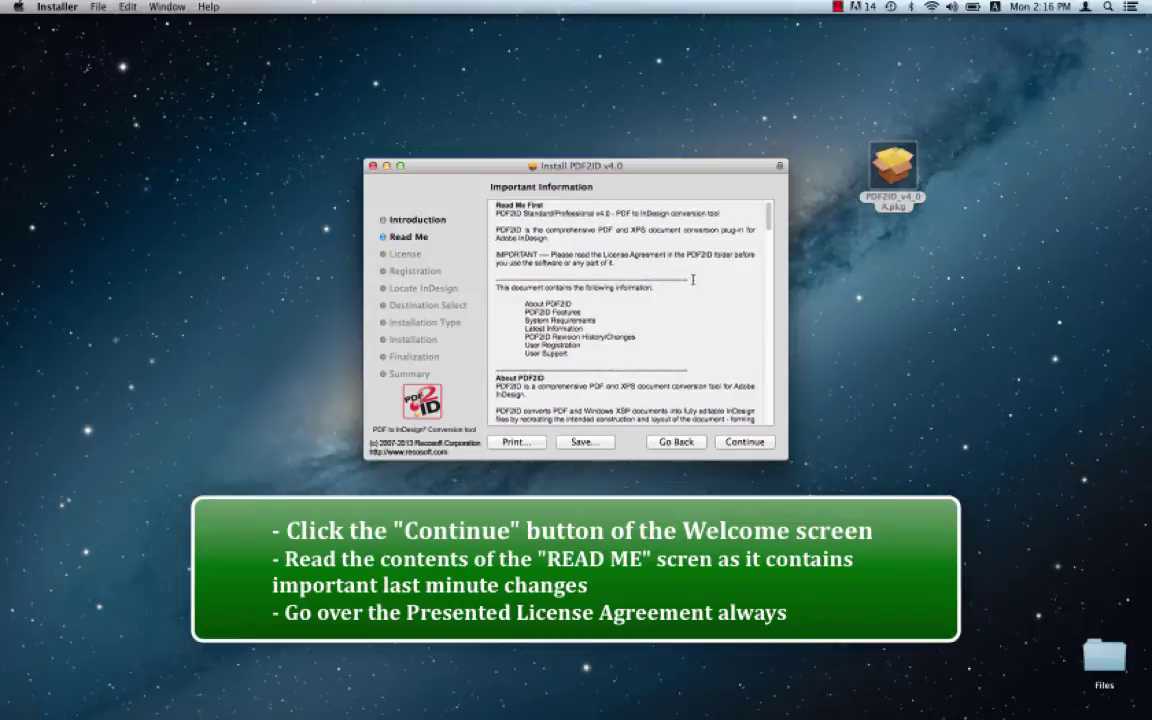
{"action": "scroll", "coordinate": [698, 288], "scroll_direction": "down", "scroll_amount": 1}
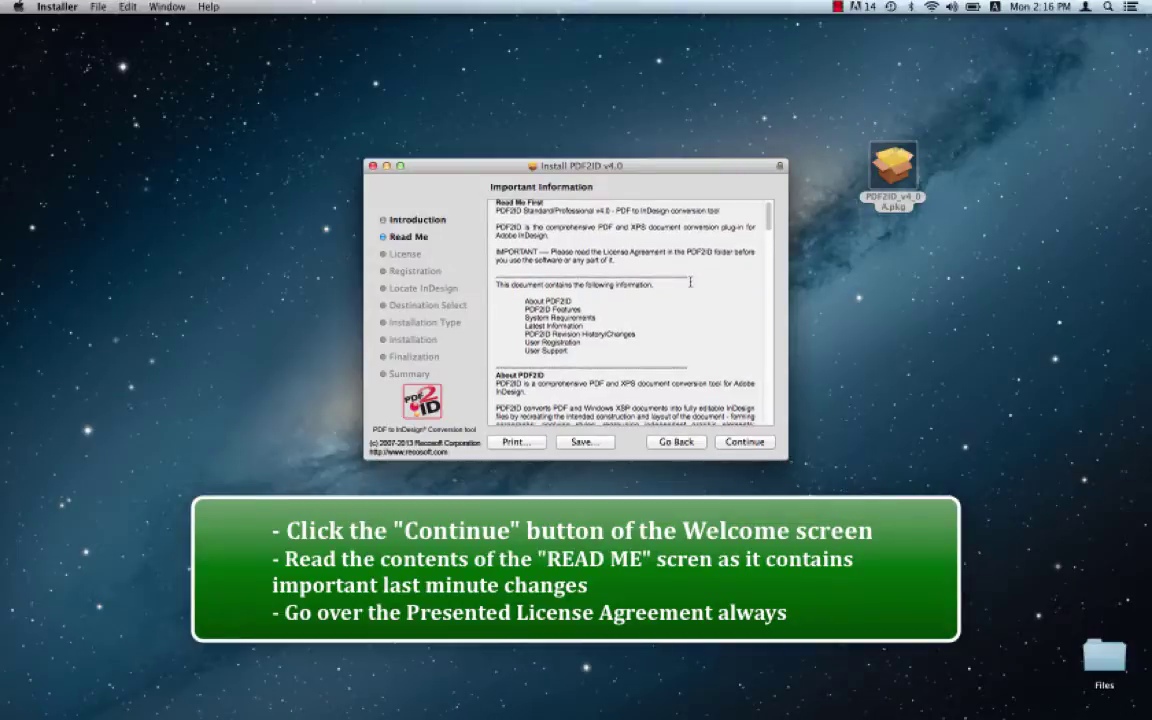
{"action": "left_click", "coordinate": [744, 442]}
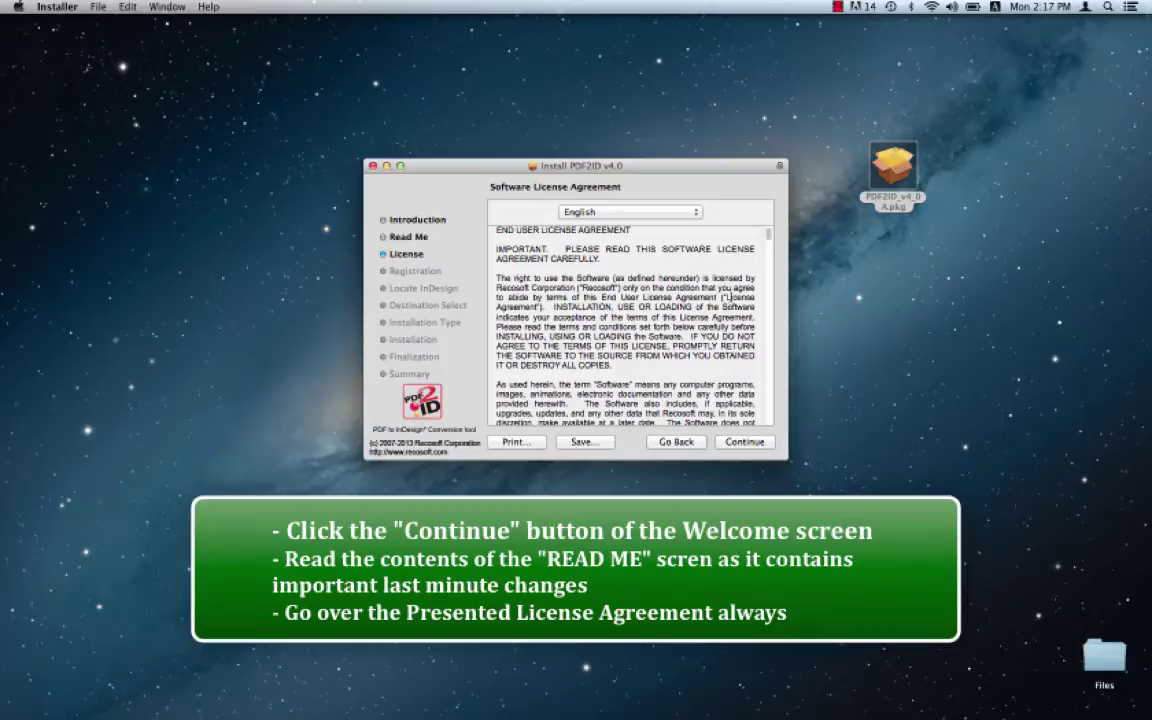
- Skim the English software license agreement and agree to its terms
{"action": "scroll", "coordinate": [715, 264], "scroll_direction": "down", "scroll_amount": 2}
{"action": "scroll", "coordinate": [715, 264], "scroll_direction": "down", "scroll_amount": 1}
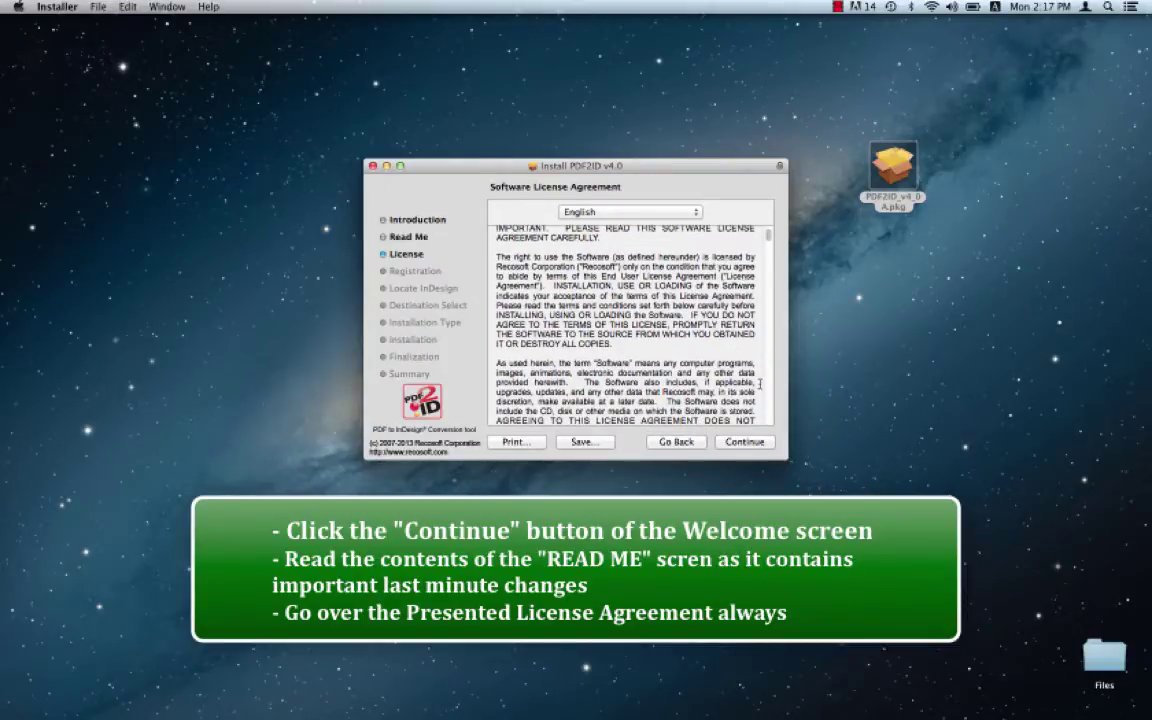
{"action": "left_click", "coordinate": [746, 442]}
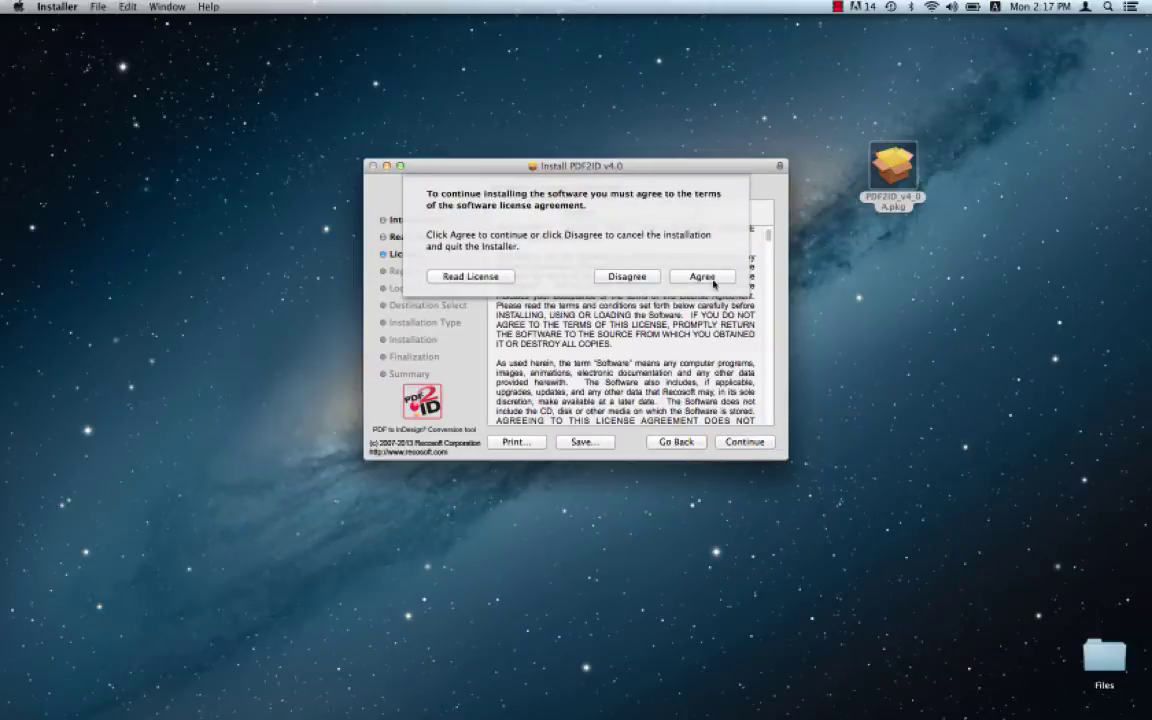
{"action": "left_click", "coordinate": [714, 282]}
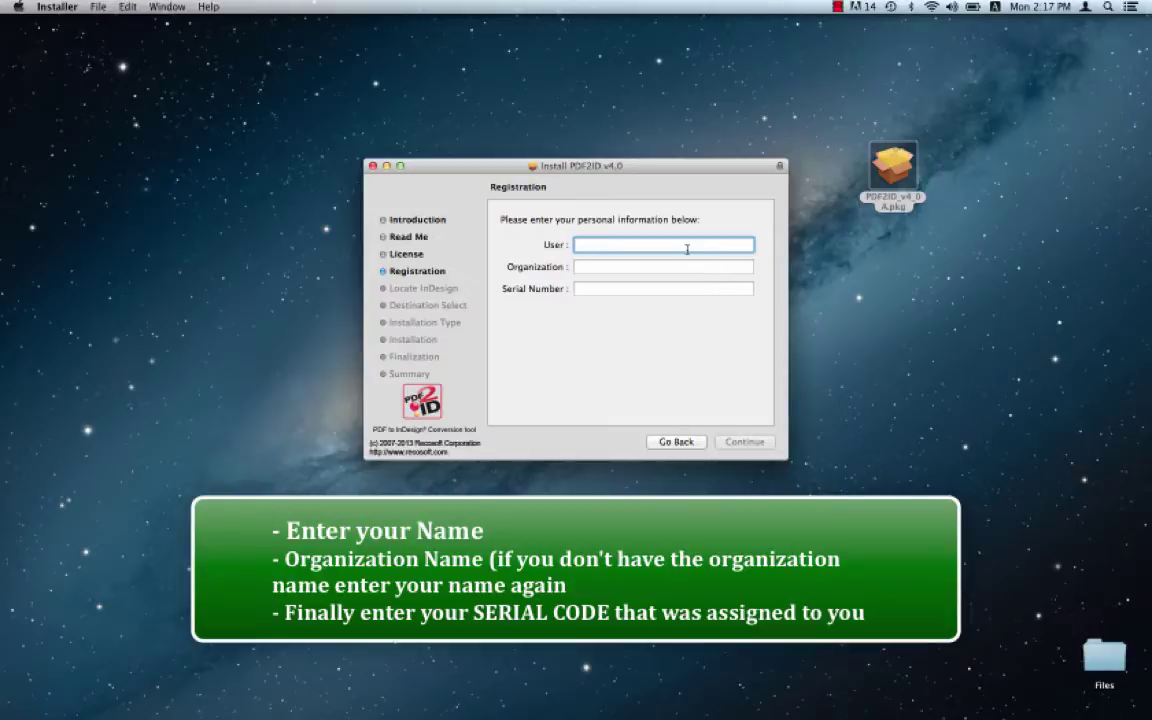
- Register with Recosoft as both user and organization, paste the assigned serial number, and submit the registration
{"action": "type", "text": "Recosoft"}
{"action": "left_click", "coordinate": [576, 266]}
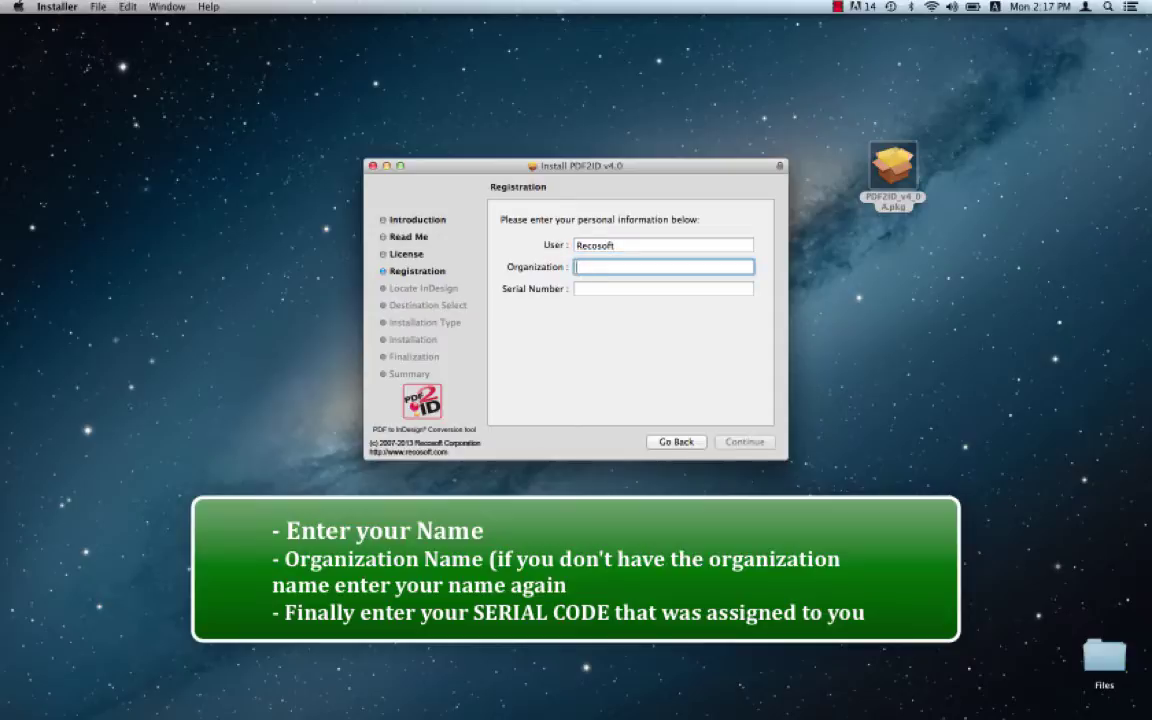
{"action": "type", "text": "Recosoft"}
{"action": "left_click", "coordinate": [663, 288]}
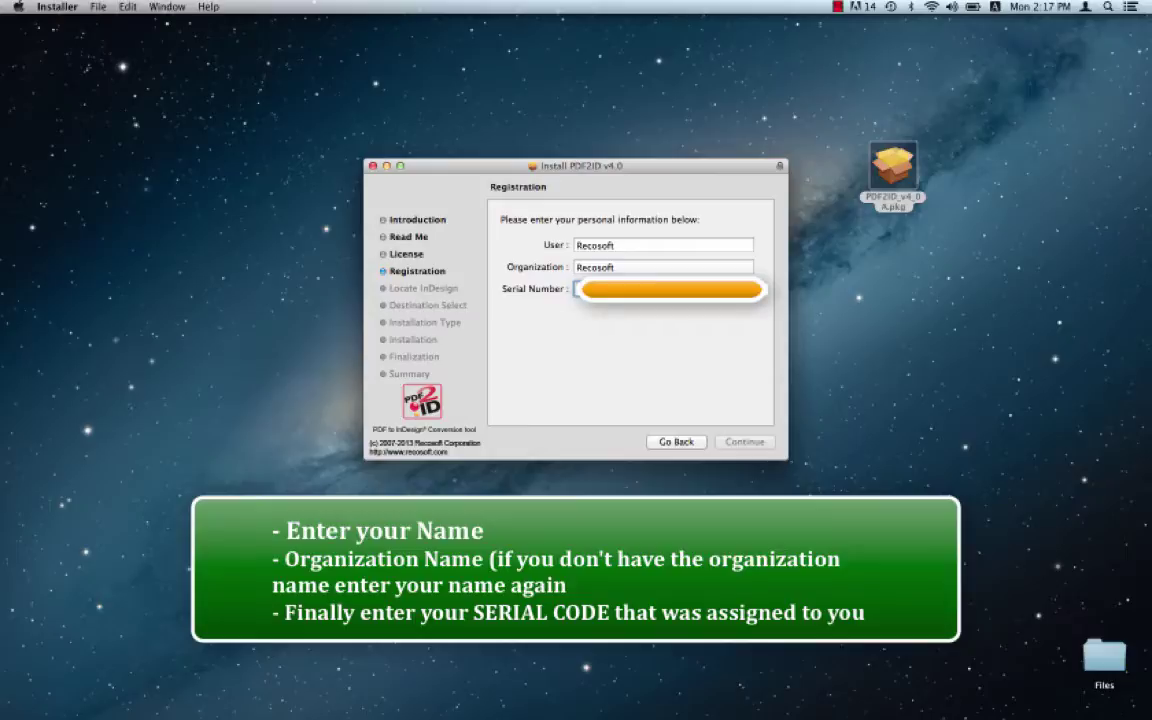
{"action": "key", "text": "super+v"}
{"action": "left_click", "coordinate": [760, 443]}
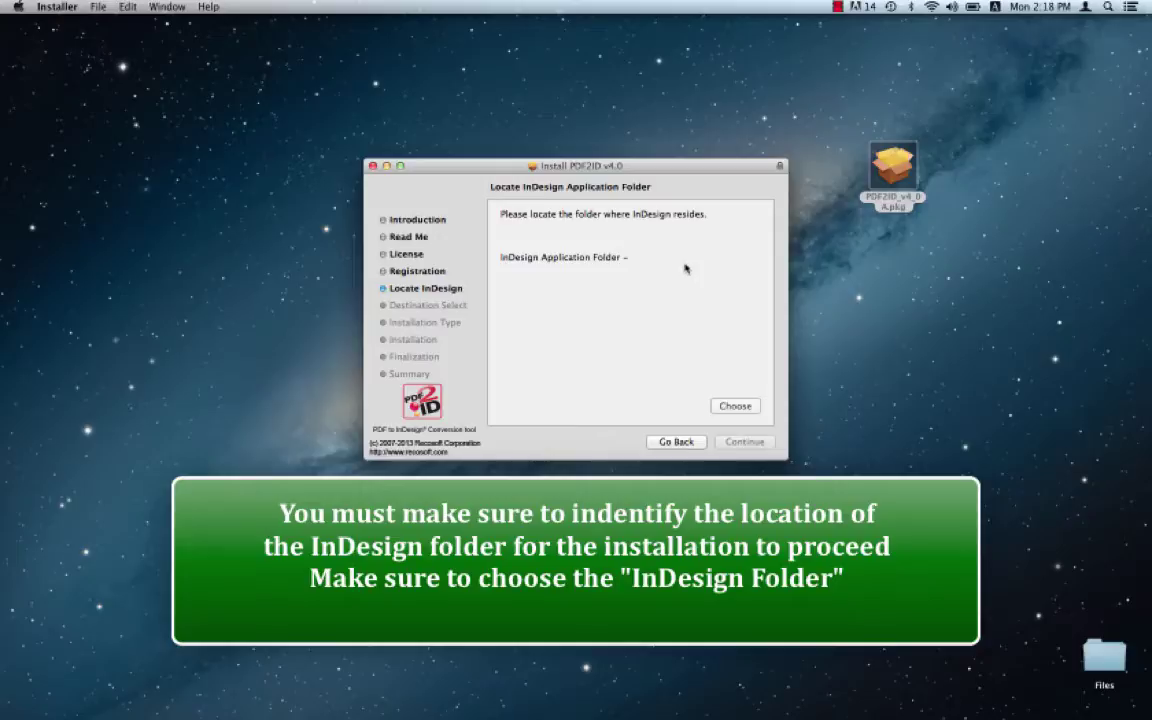
- Set the InDesign application folder to Adobe InDesign CC in Applications and continue to the installation type
{"action": "left_click", "coordinate": [734, 406]}
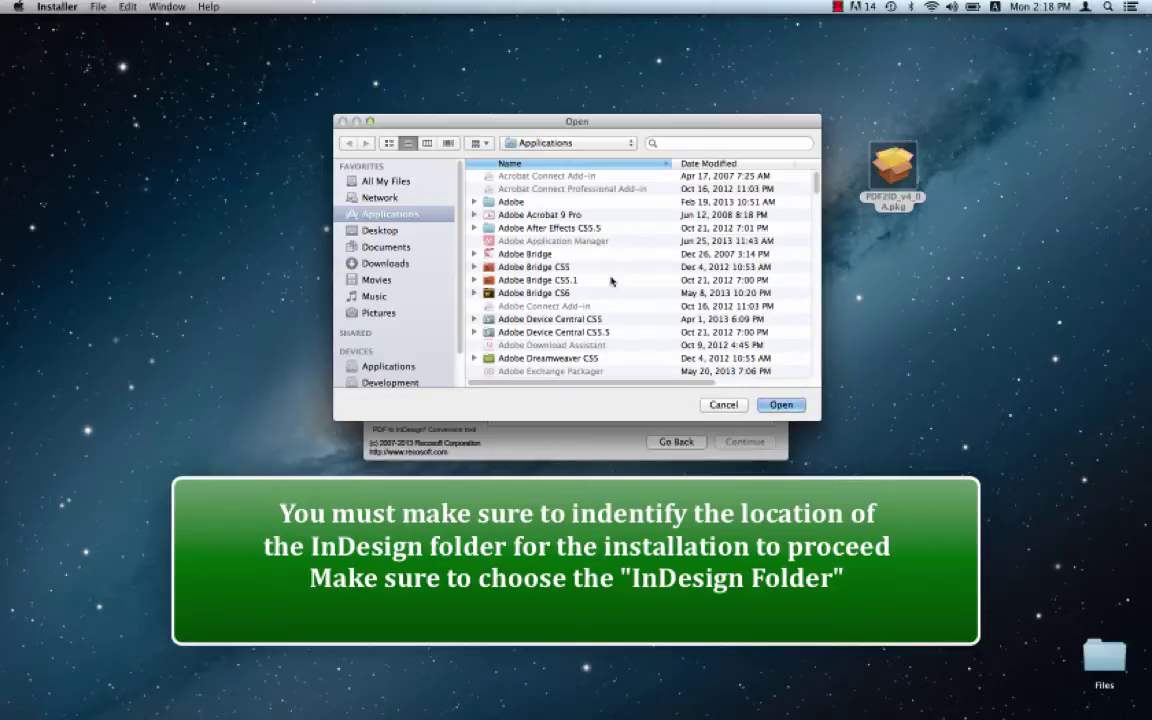
{"action": "scroll", "coordinate": [612, 280], "scroll_direction": "down", "scroll_amount": 1}
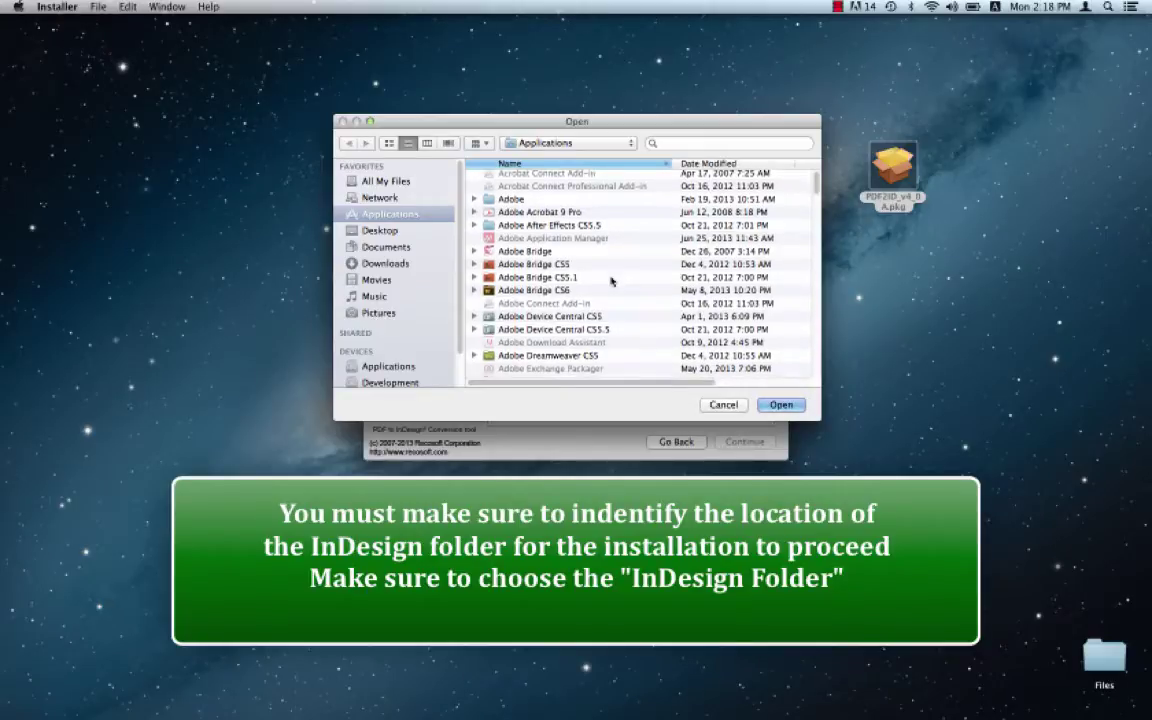
{"action": "scroll", "coordinate": [612, 280], "scroll_direction": "down", "scroll_amount": 6}
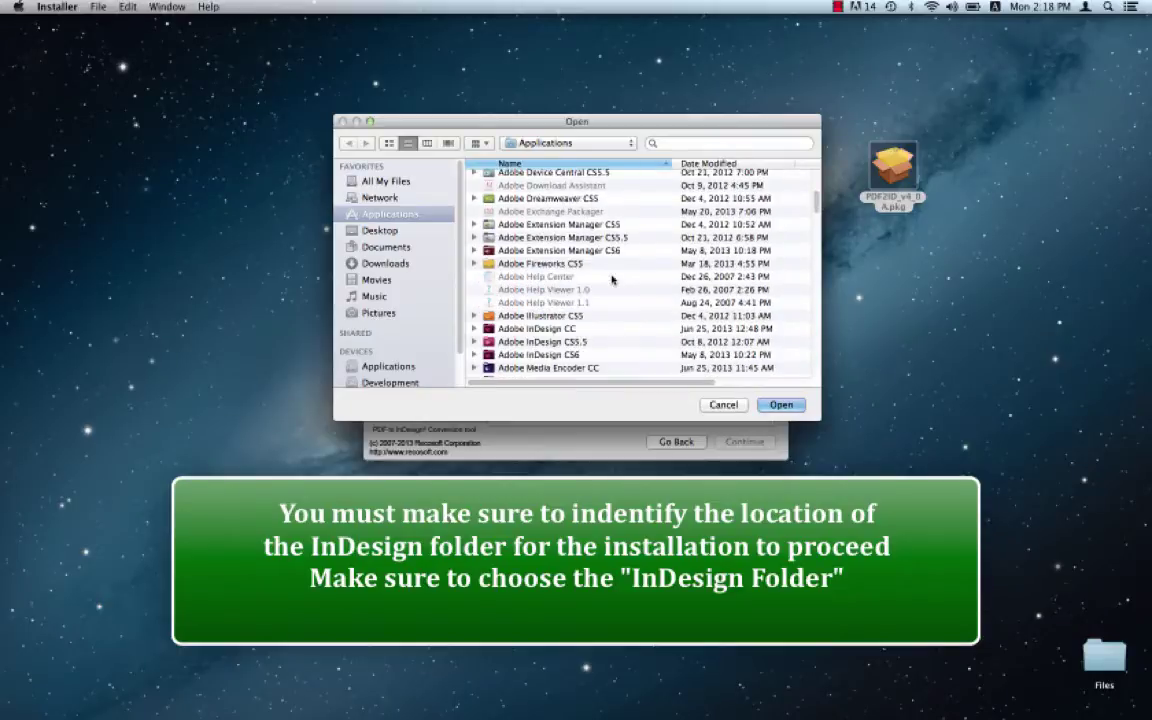
{"action": "scroll", "coordinate": [612, 280], "scroll_direction": "down", "scroll_amount": 1}
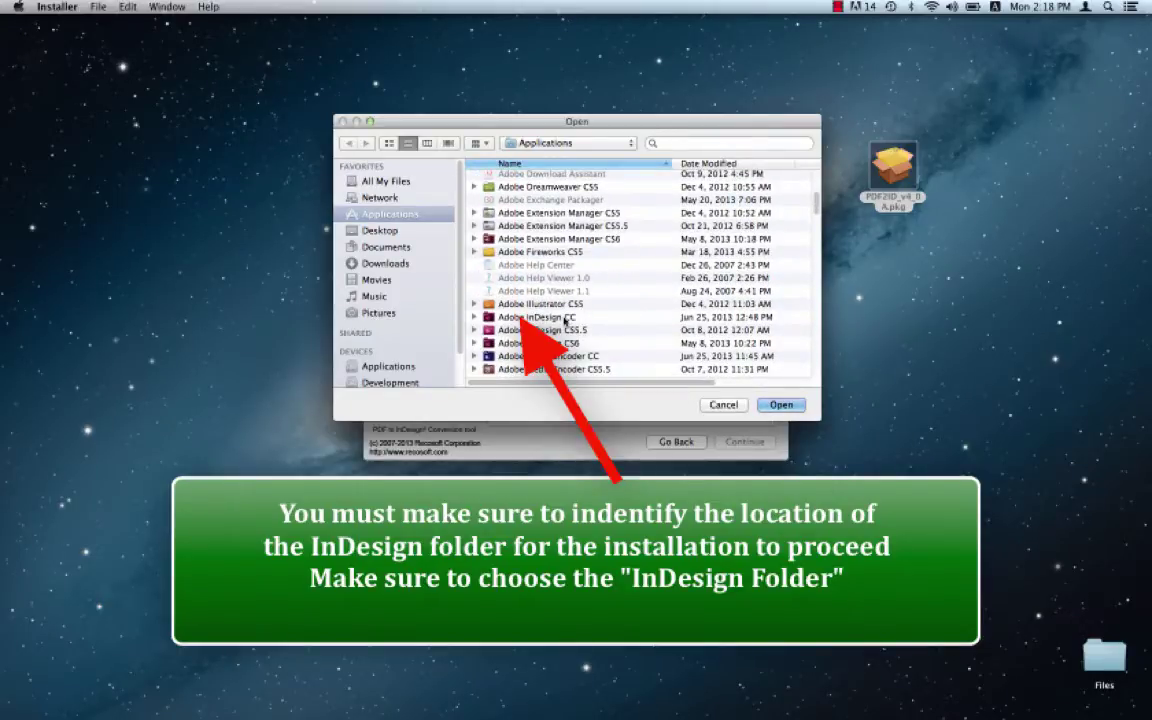
{"action": "left_click", "coordinate": [560, 317]}
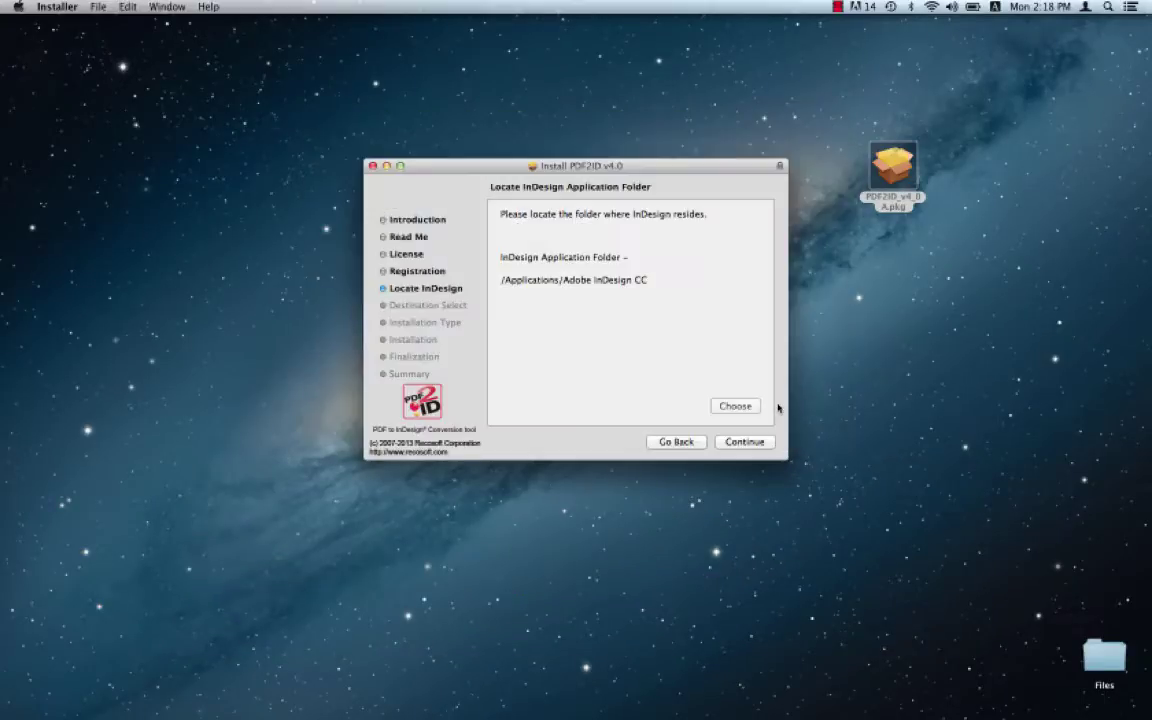
{"action": "left_click", "coordinate": [780, 404]}
{"action": "left_click", "coordinate": [744, 442]}
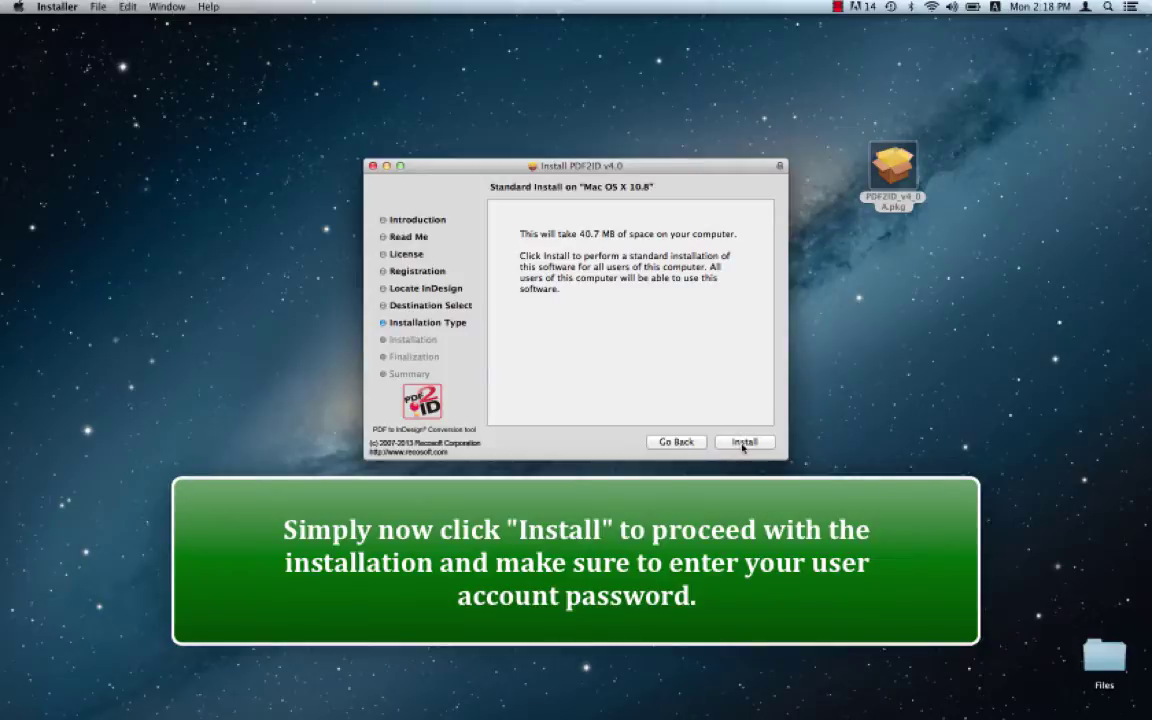
- Run the standard installation, authorizing it with the user account password, and close the finished installer
{"action": "left_click", "coordinate": [742, 445]}
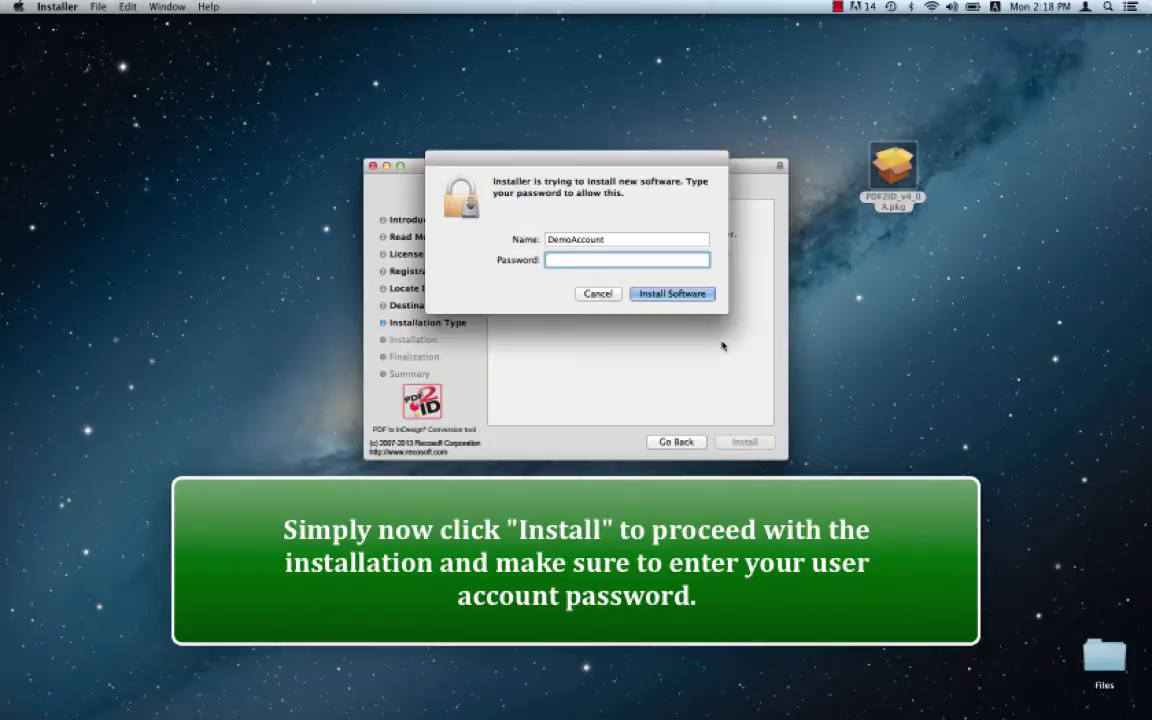
{"action": "type", "text": "•••••••••"}
{"action": "key", "text": "Return"}
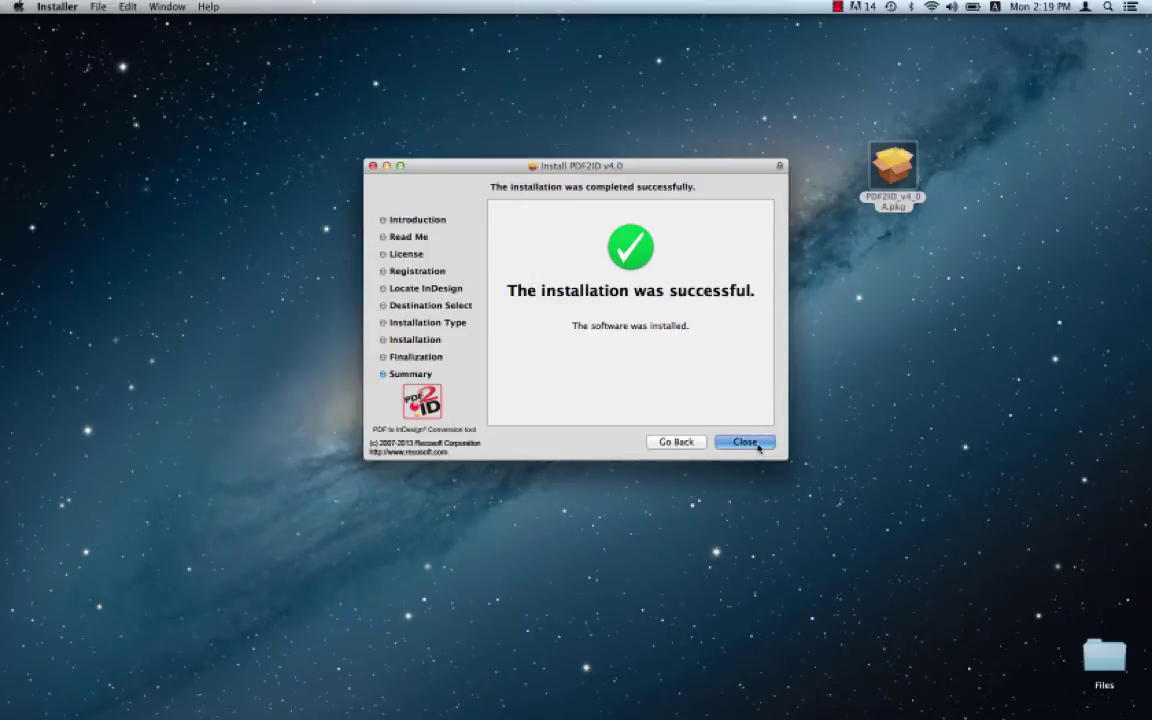
{"action": "left_click", "coordinate": [745, 442]}
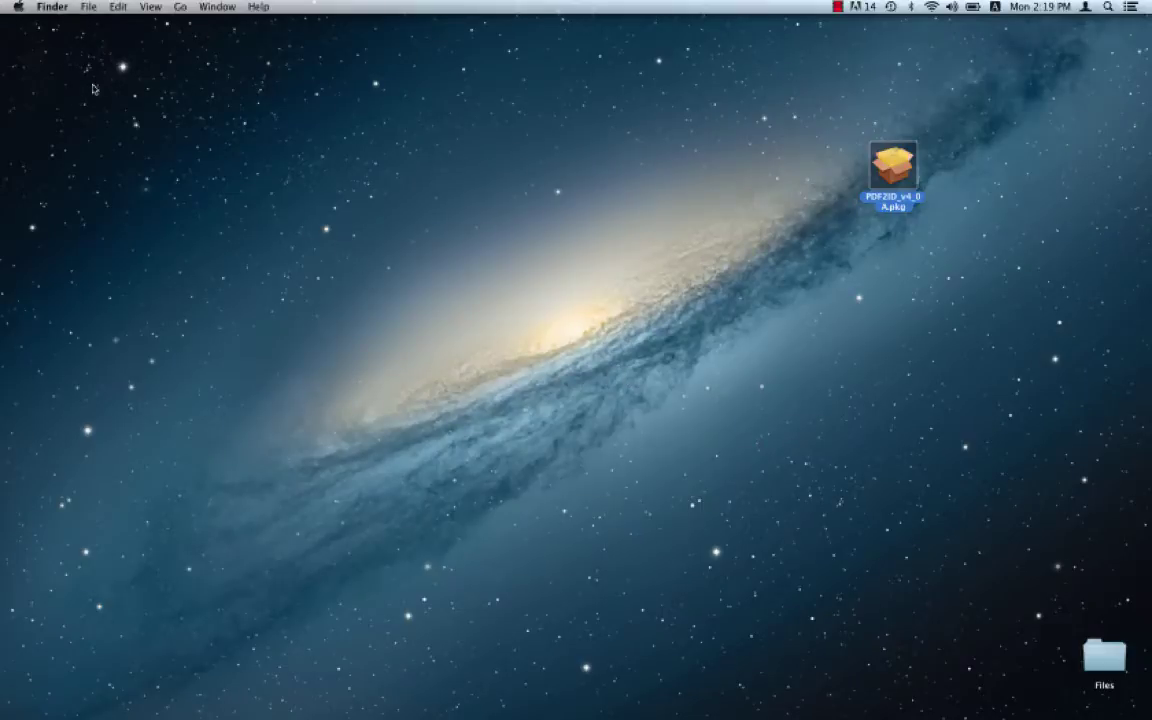
- Launch Adobe InDesign CC from the recently used applications and look for the plug-in's Recosoft commands
{"action": "left_click", "coordinate": [17, 8]}
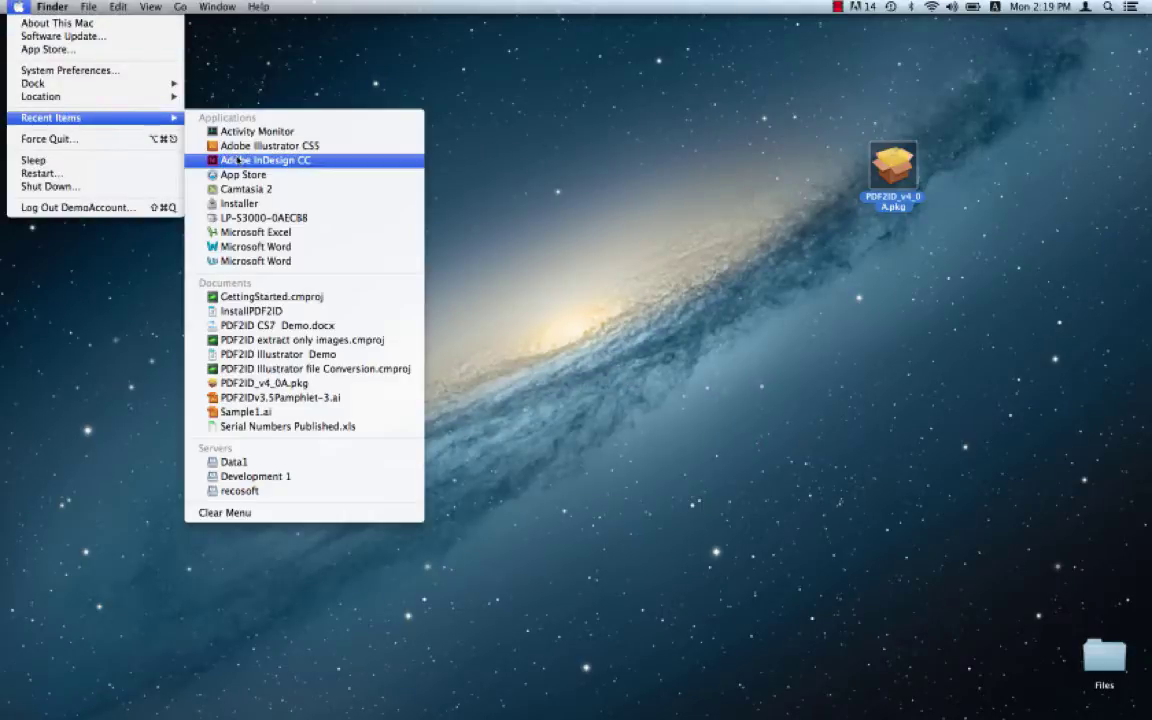
{"action": "left_click", "coordinate": [216, 146]}
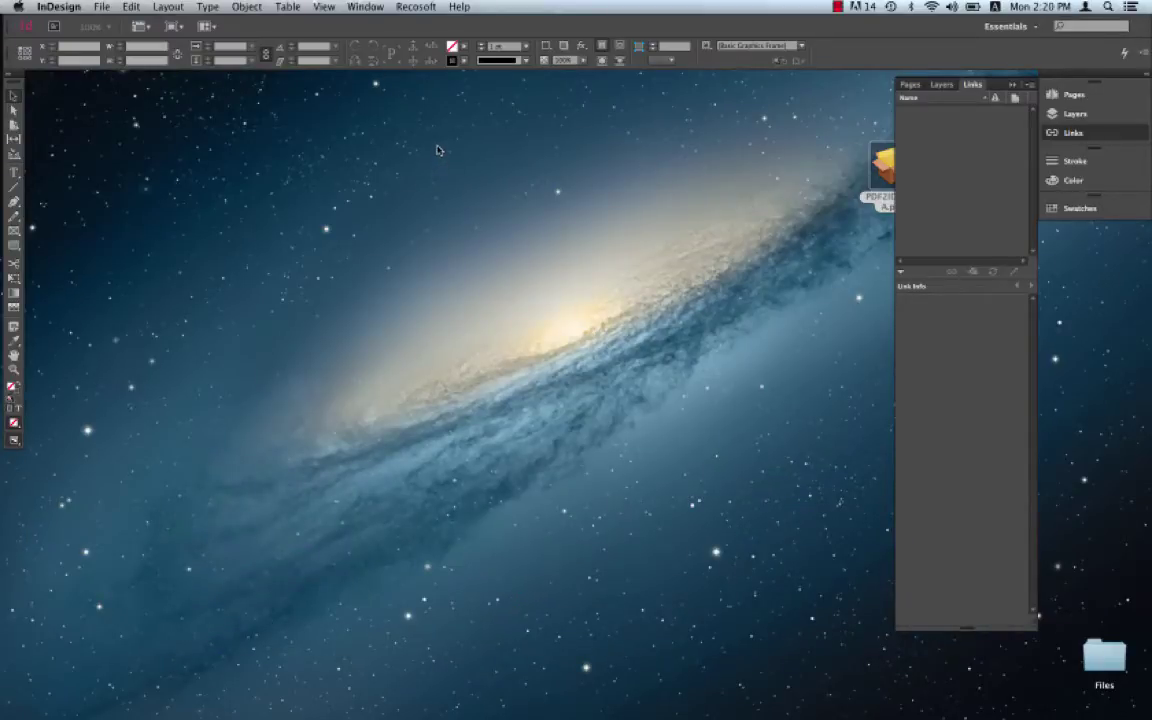
{"action": "left_click", "coordinate": [412, 5]}
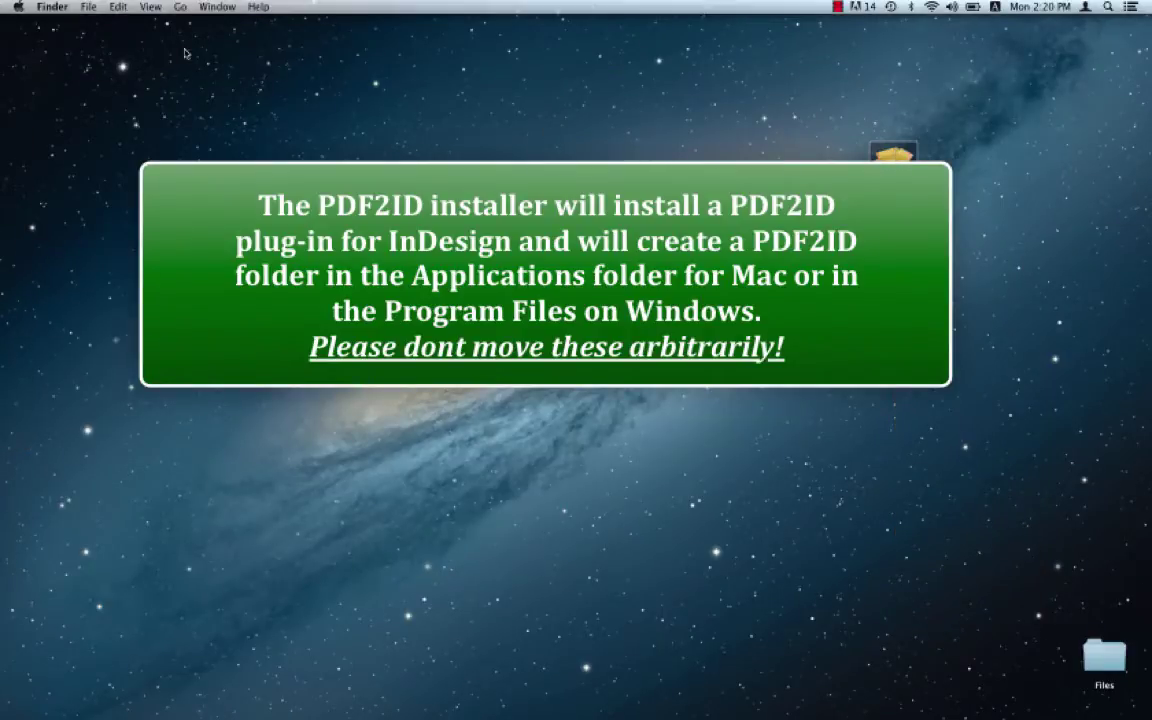
- In InDesign, open Clipping Path.pdf with the PDF2ID Convert PDF/XPS file command and dismiss the font-matching tip
{"action": "key", "text": "super+Tab"}
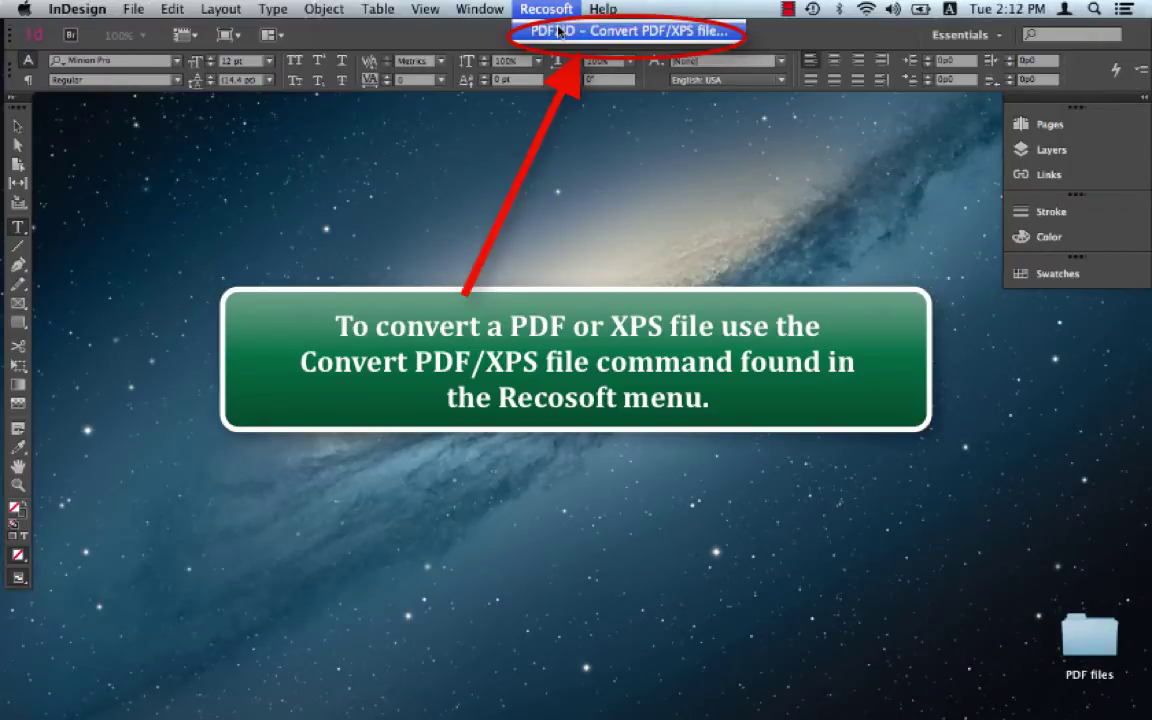
{"action": "left_click", "coordinate": [559, 31]}
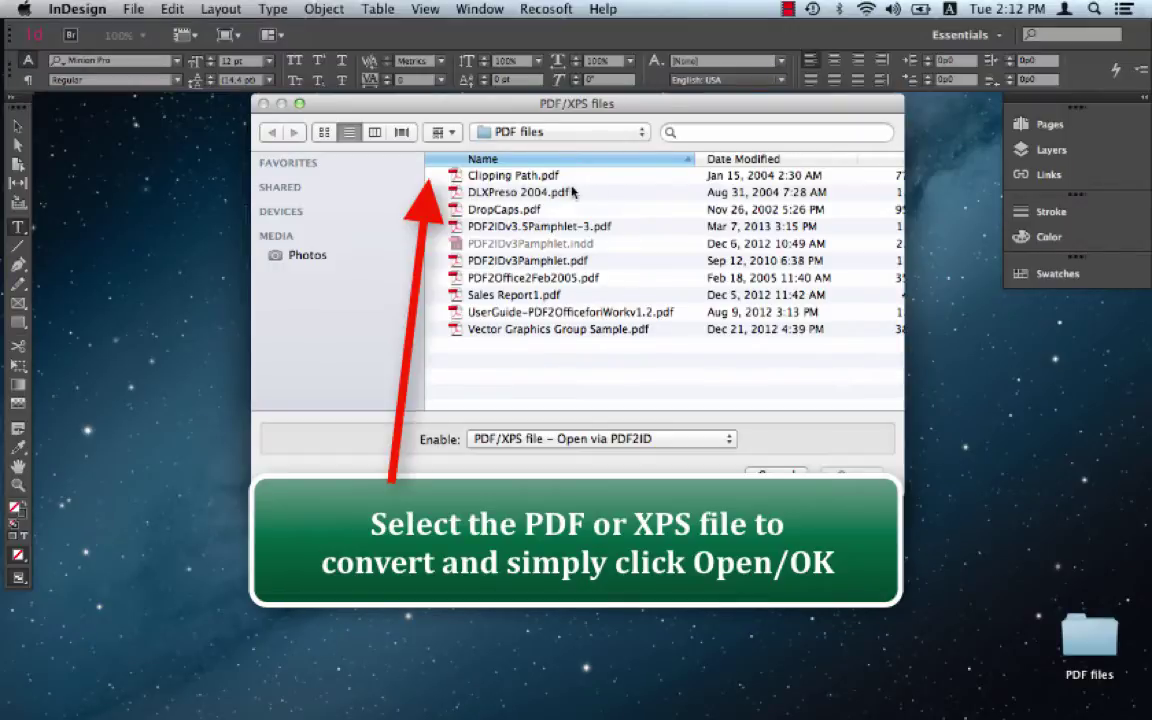
{"action": "left_click", "coordinate": [541, 174]}
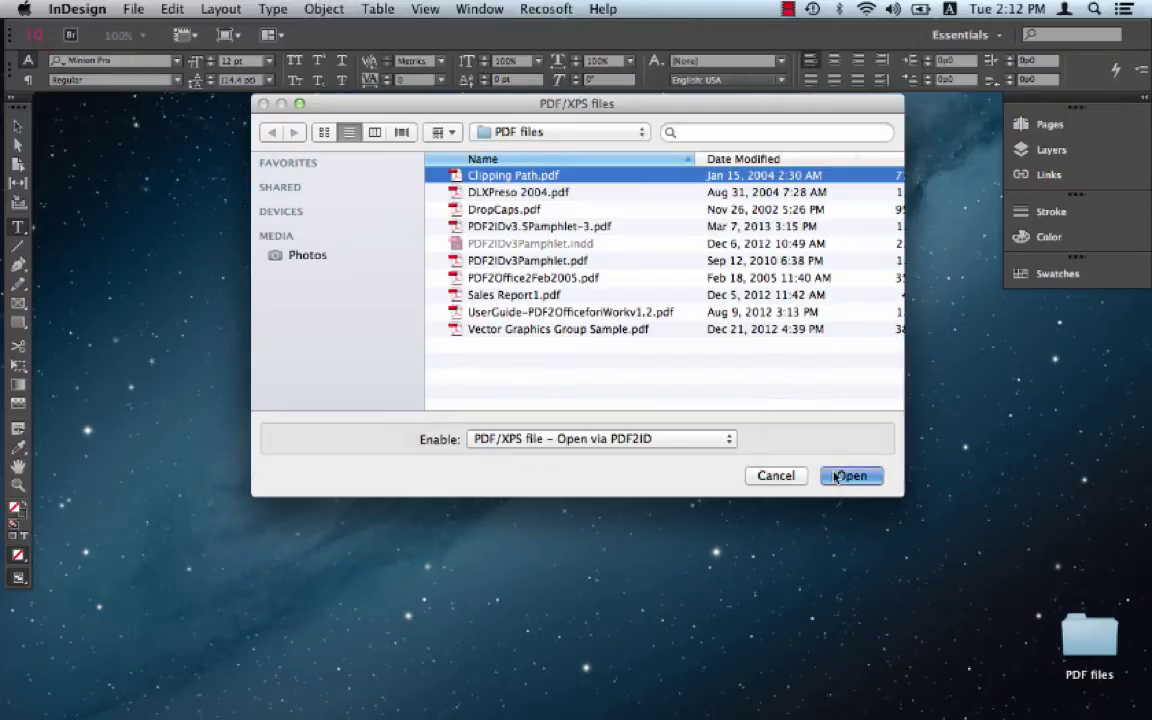
{"action": "left_click", "coordinate": [836, 476]}
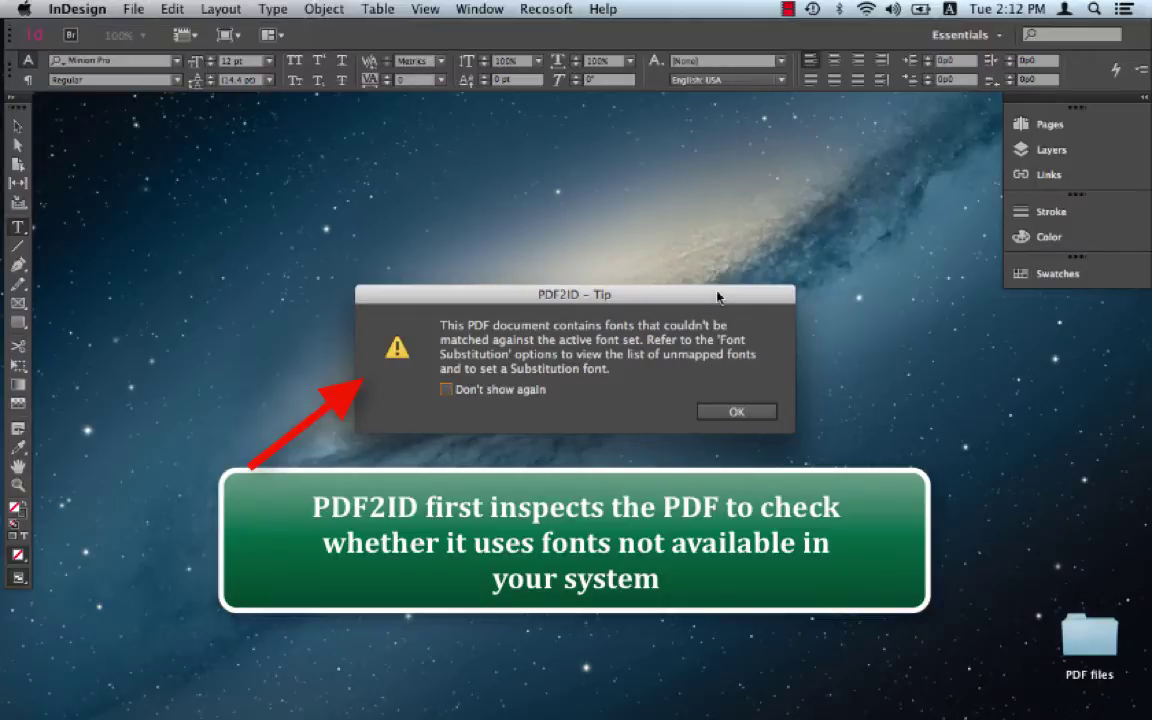
{"action": "left_click_drag", "start_coordinate": [716, 310], "coordinate": [728, 231]}
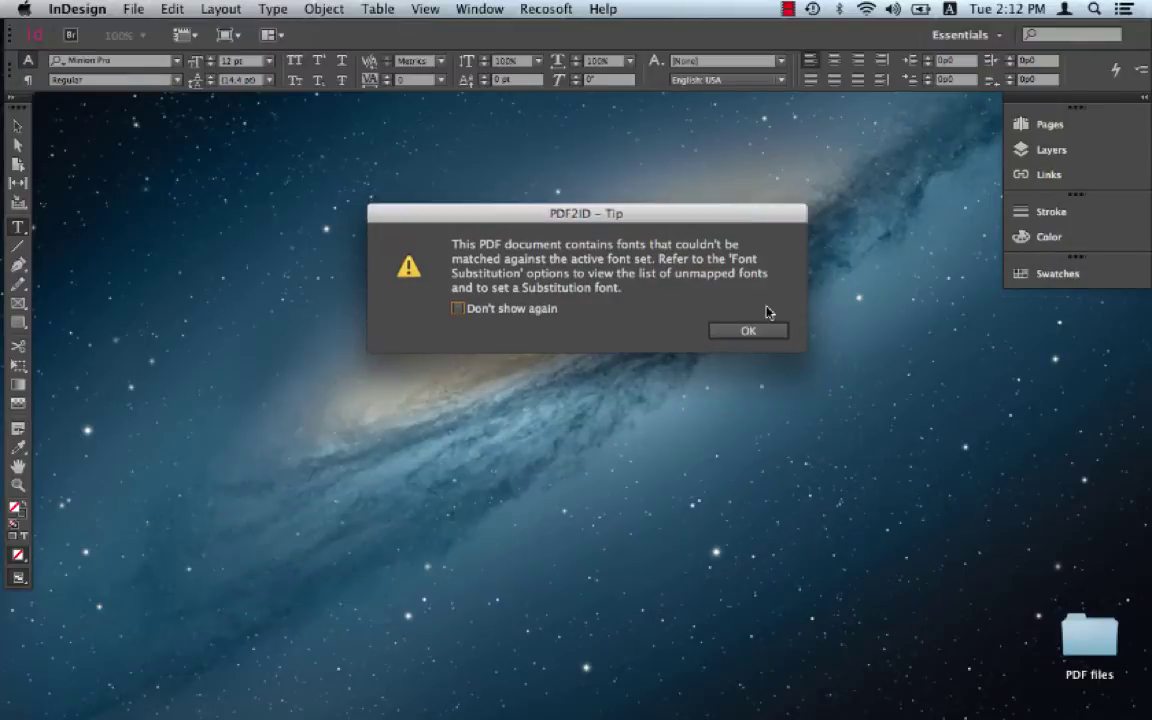
{"action": "left_click", "coordinate": [760, 330]}
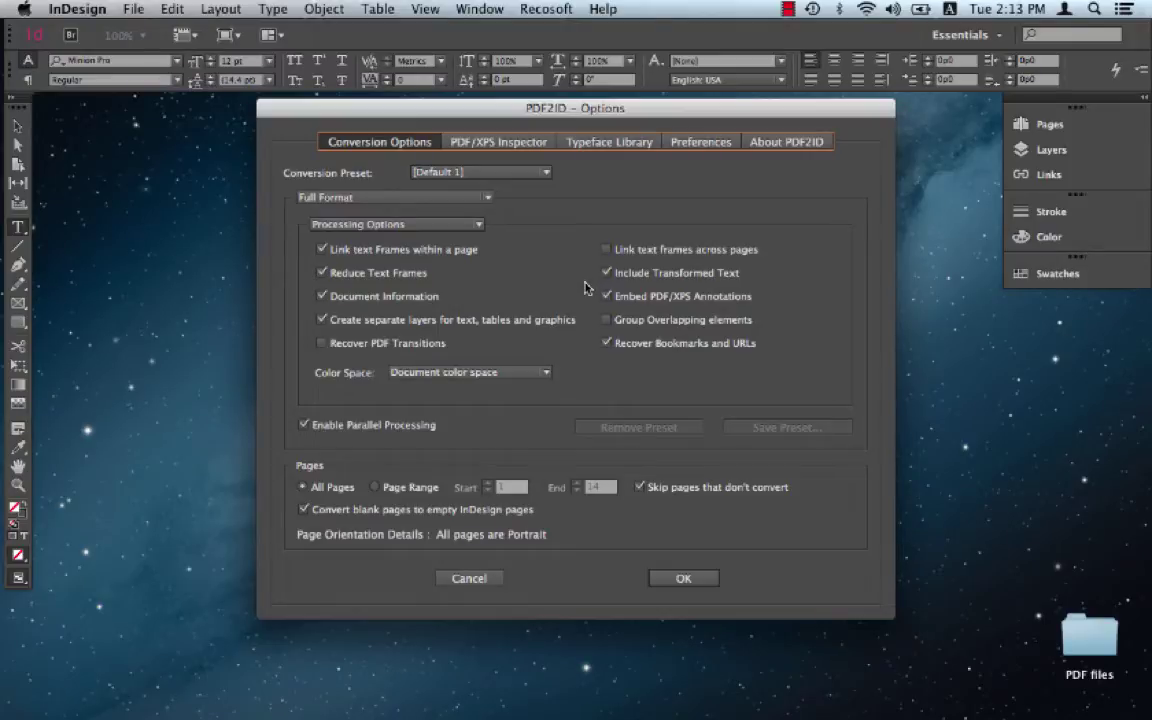
- Show fonts matched using the Typeface Library in the Font Substitution options, check Minion-Regular's substitute, and run the conversion
{"action": "left_click", "coordinate": [424, 225]}
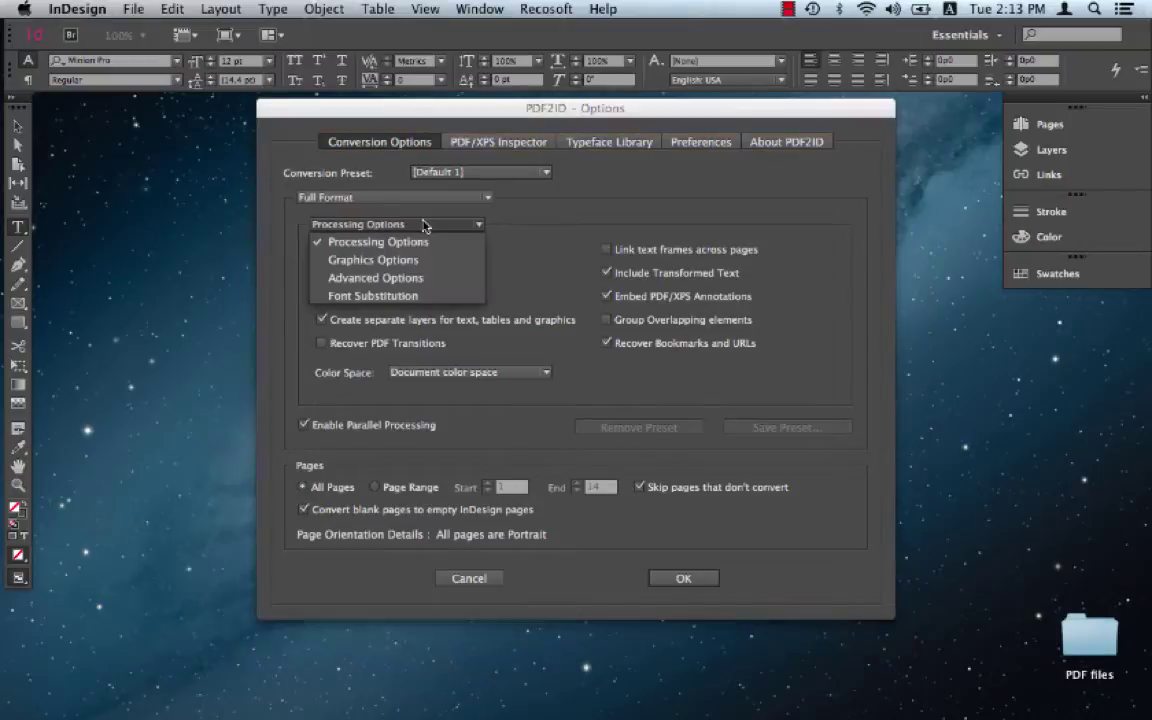
{"action": "left_click", "coordinate": [413, 297]}
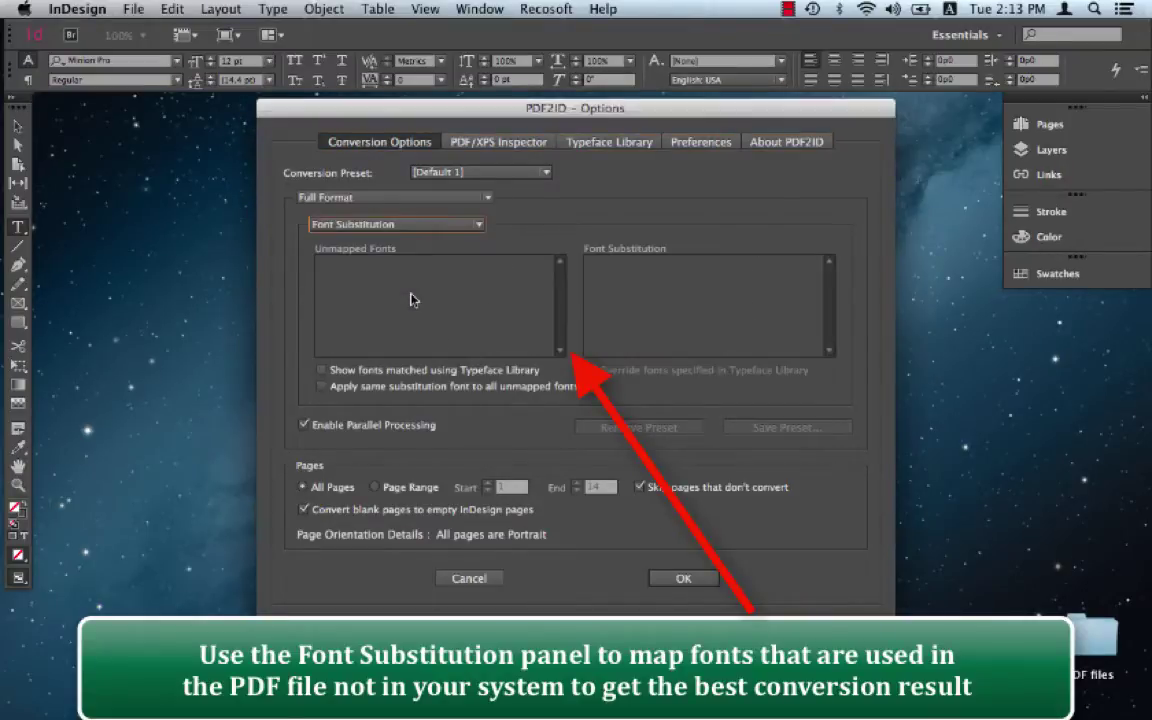
{"action": "left_click", "coordinate": [418, 372]}
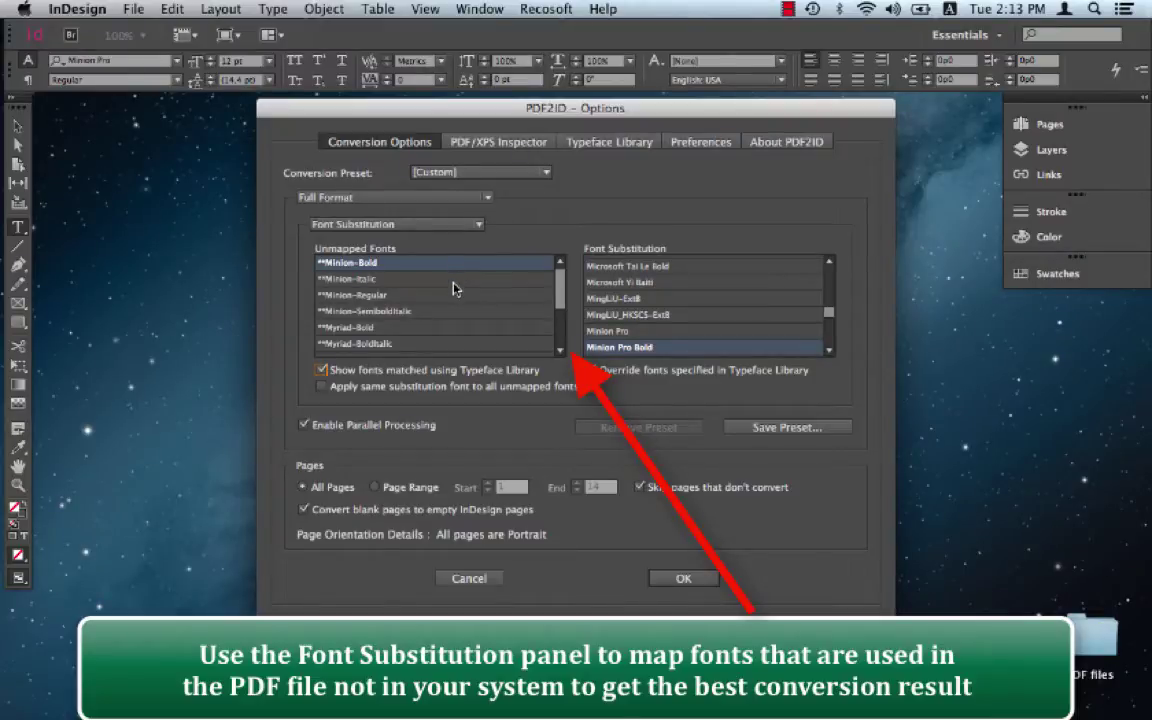
{"action": "left_click", "coordinate": [455, 287]}
{"action": "left_click", "coordinate": [455, 302]}
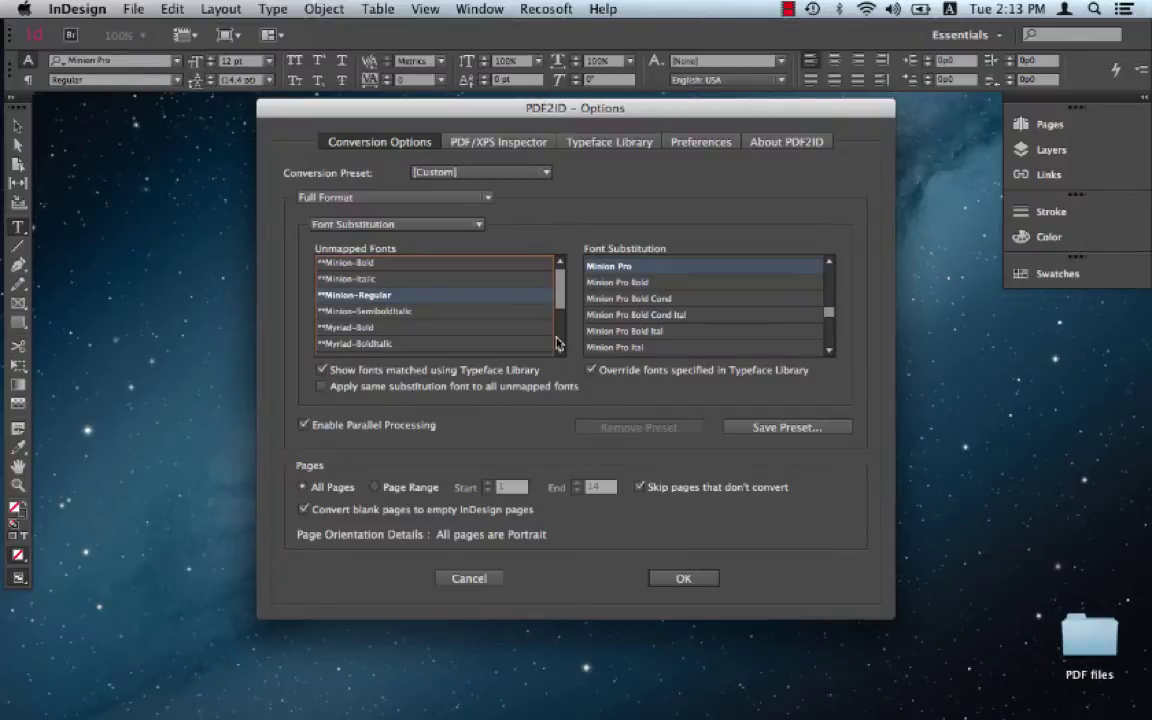
{"action": "left_click", "coordinate": [698, 578]}
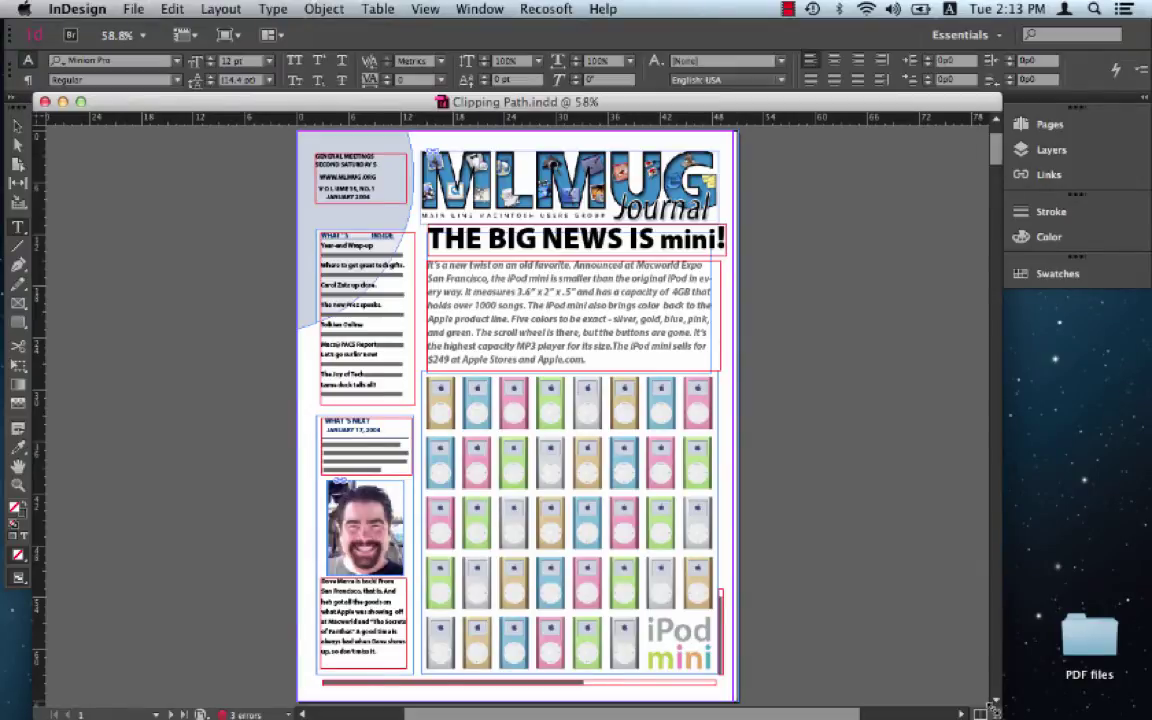
- Narrow the Clipping Path.indd window, then bring up Clipping Path.pdf in Acrobat and compare the first page of both documents
{"action": "left_click_drag", "start_coordinate": [995, 708], "coordinate": [670, 714]}
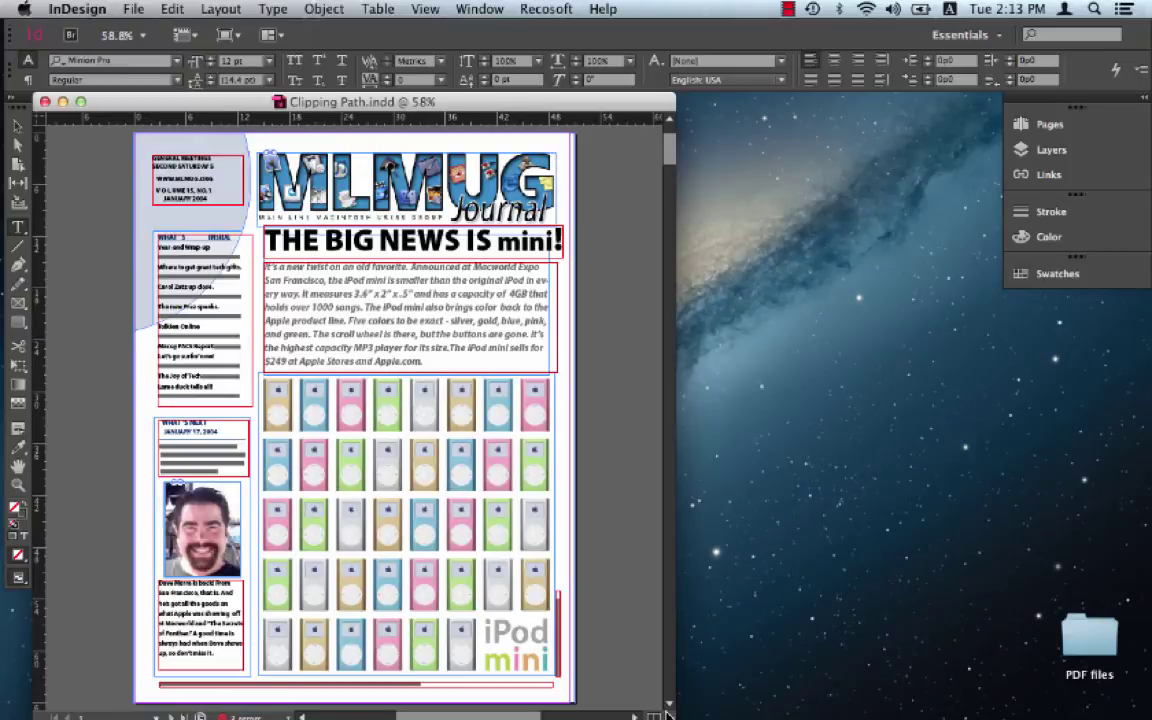
{"action": "key", "text": "super+Tab"}
{"action": "key", "text": "super+Tab"}
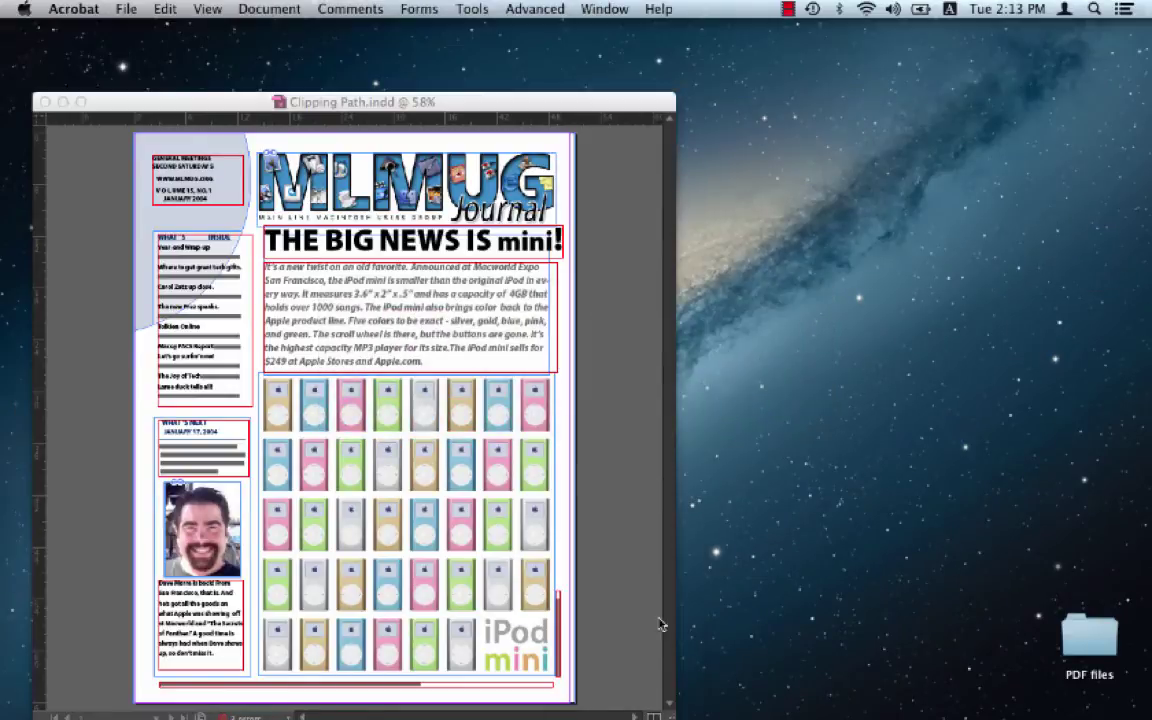
{"action": "left_click", "coordinate": [603, 10]}
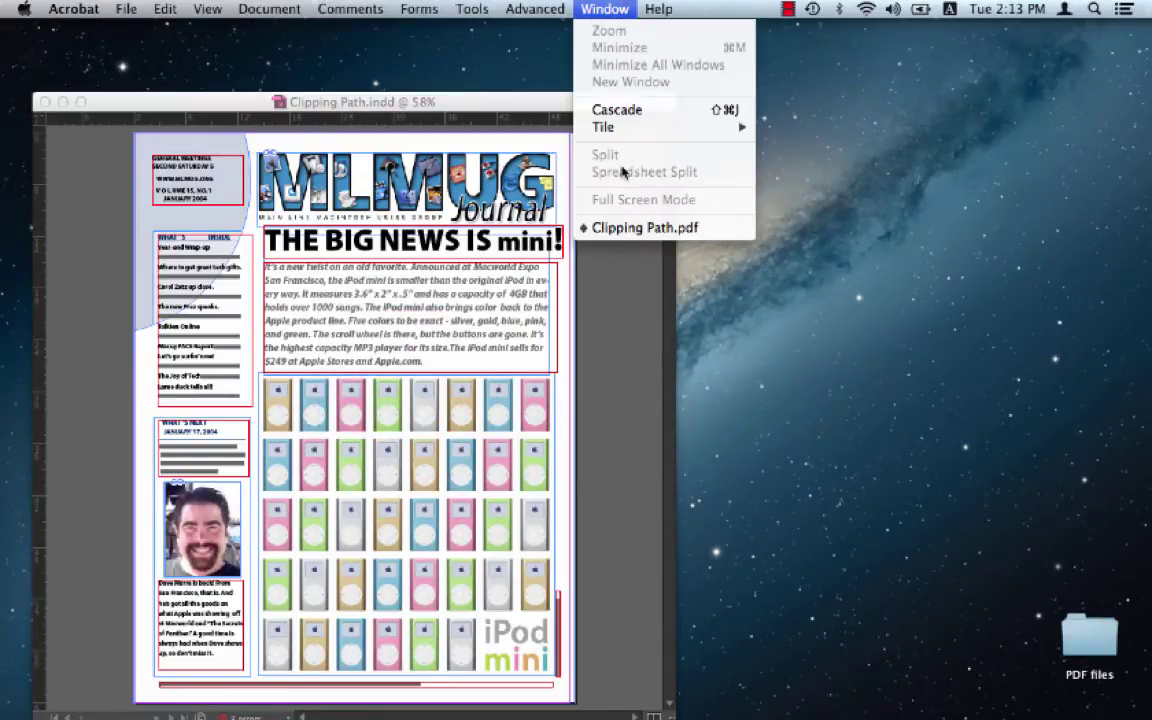
{"action": "left_click", "coordinate": [625, 229]}
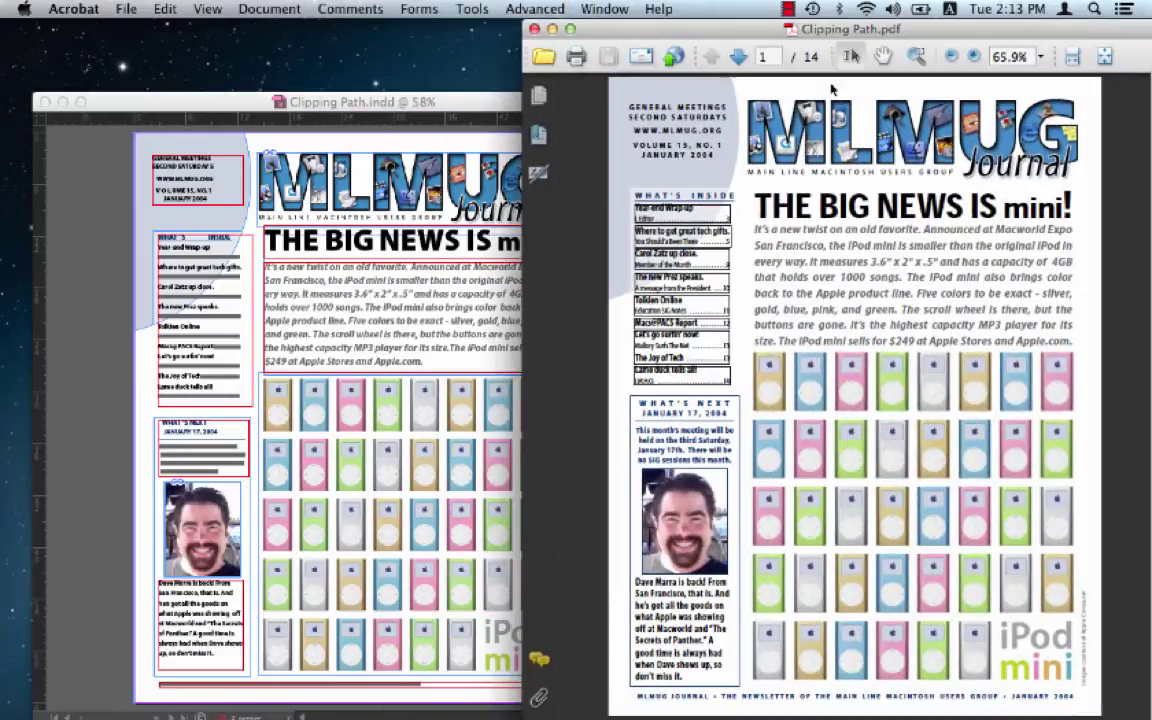
{"action": "left_click", "coordinate": [477, 180]}
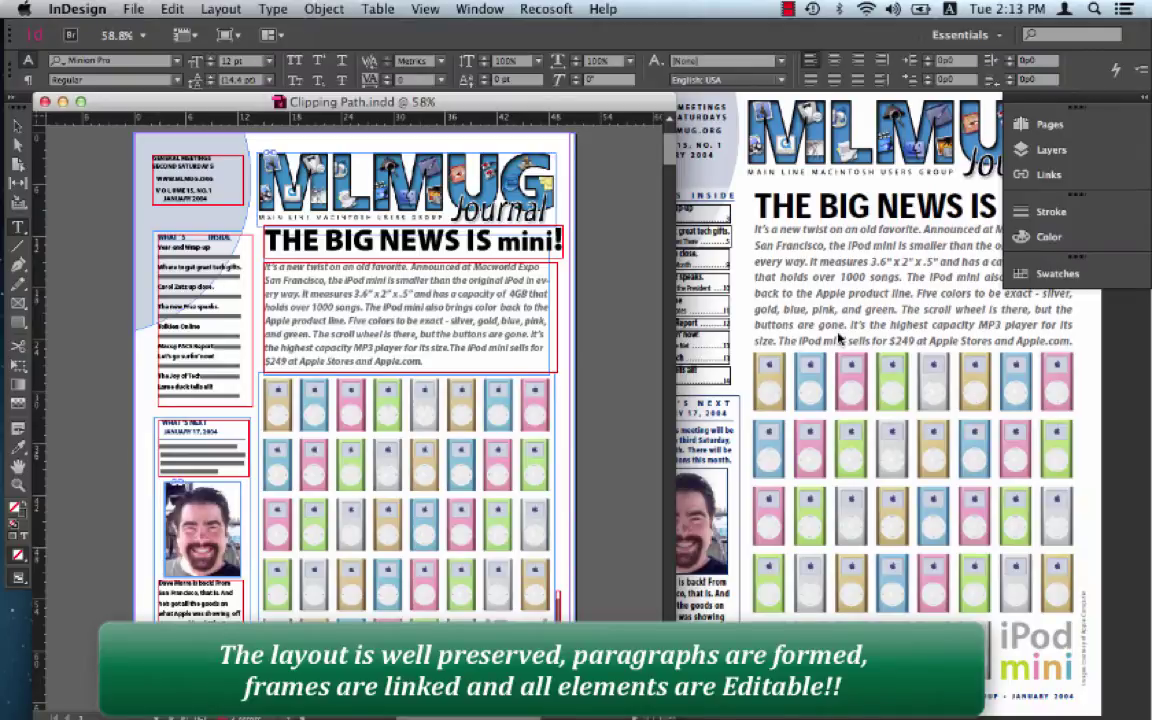
{"action": "left_click", "coordinate": [838, 340]}
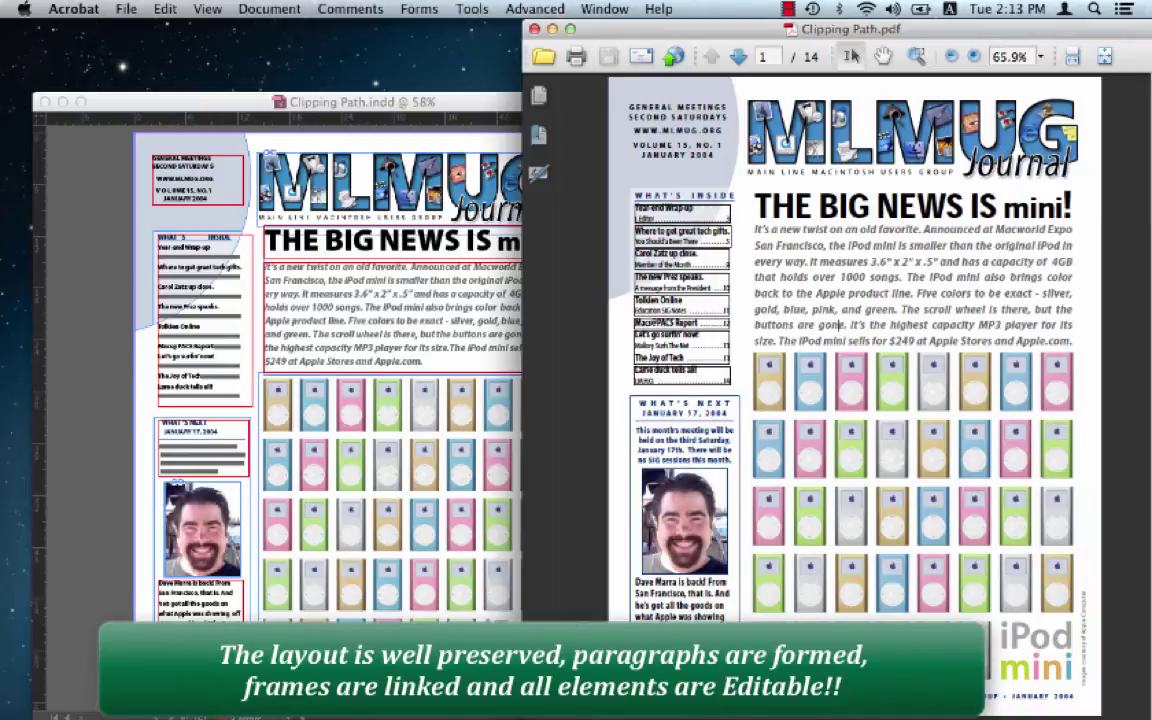
- In InDesign, select the iPod mini article's full text and part of the What's Inside list to check that they are editable
{"action": "left_click", "coordinate": [463, 320]}
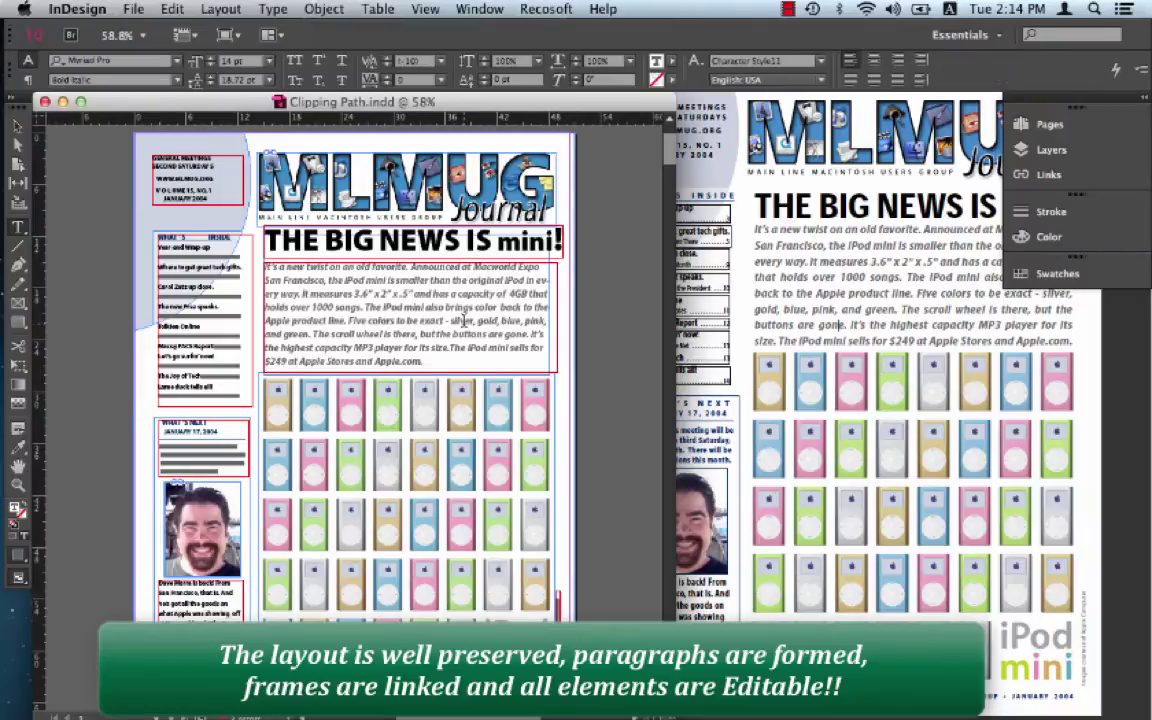
{"action": "key", "text": "super+a"}
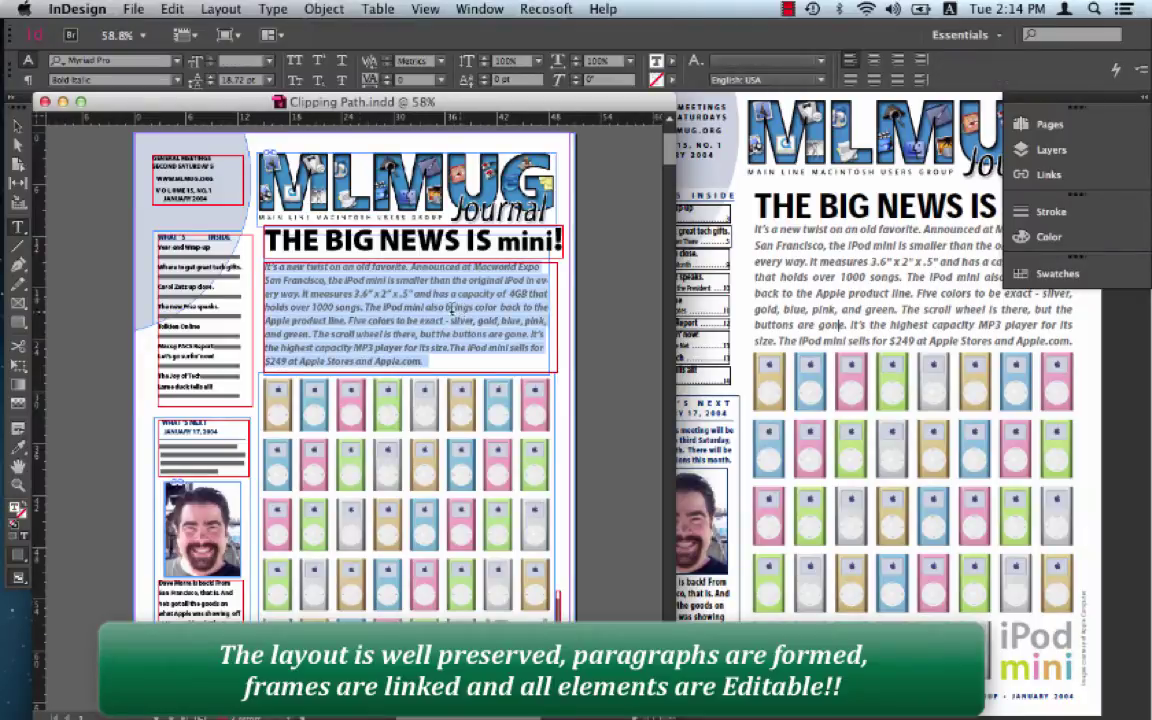
{"action": "left_click_drag", "start_coordinate": [211, 236], "coordinate": [213, 340]}
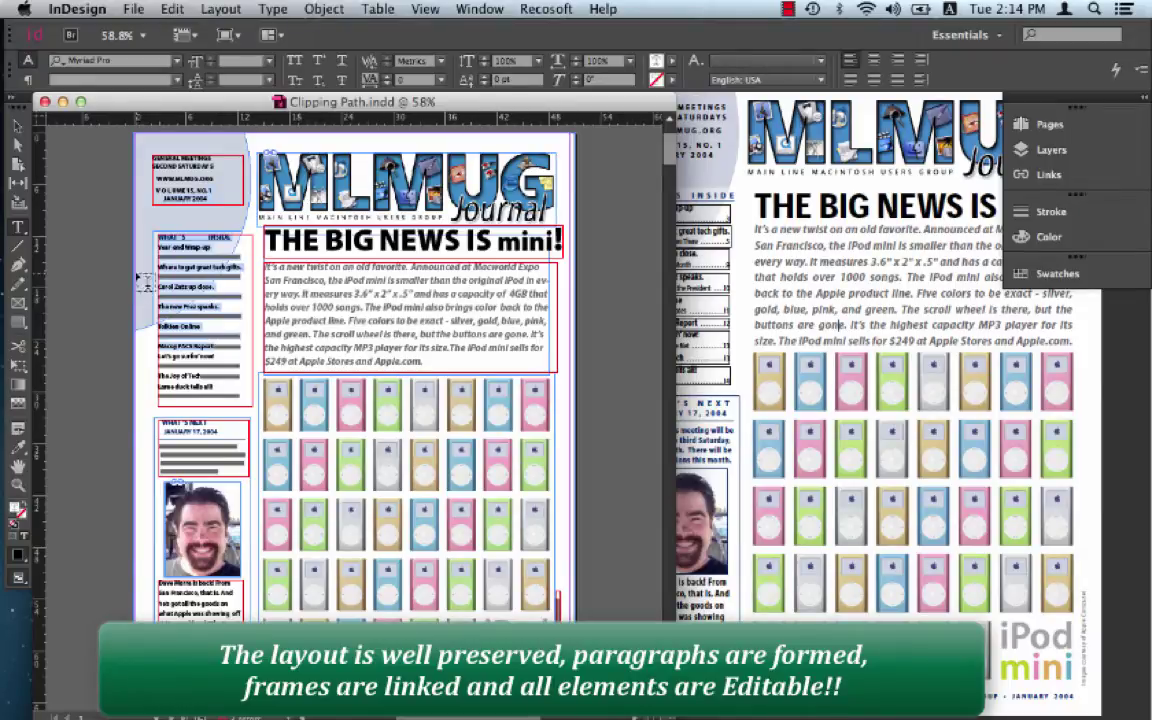
- Try moving the MLMUG Journal masthead image sideways with the Selection tool, and undo the move
{"action": "left_click", "coordinate": [17, 125]}
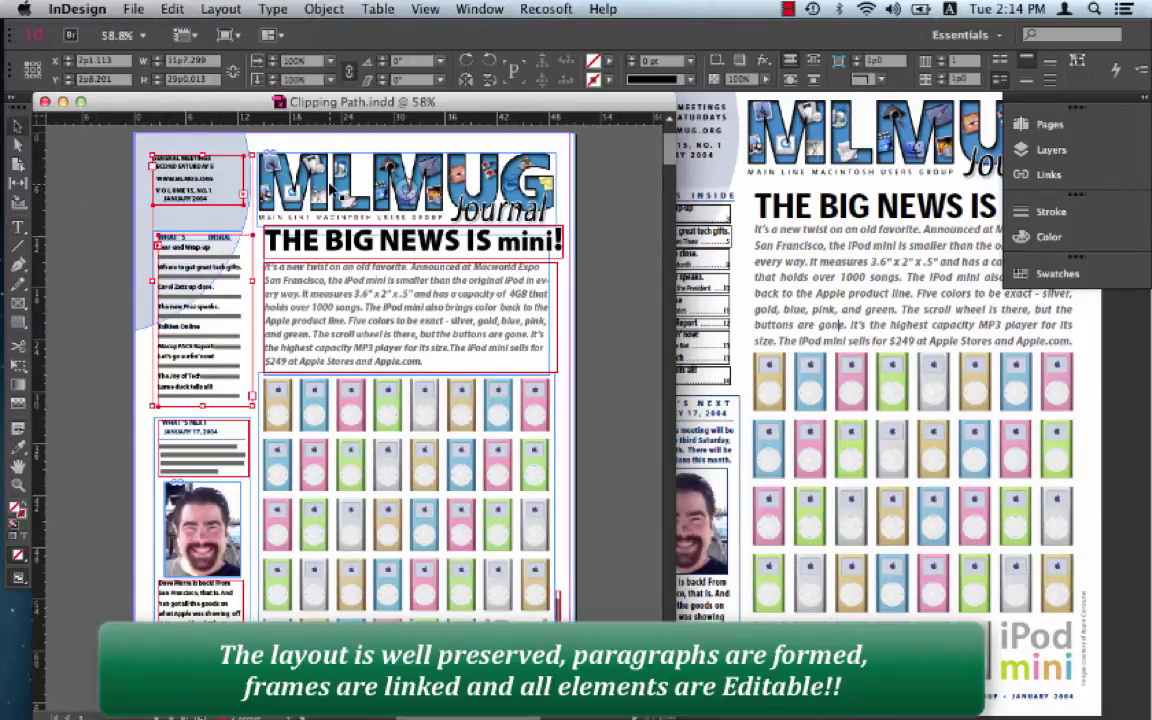
{"action": "left_click_drag", "start_coordinate": [335, 188], "coordinate": [390, 190]}
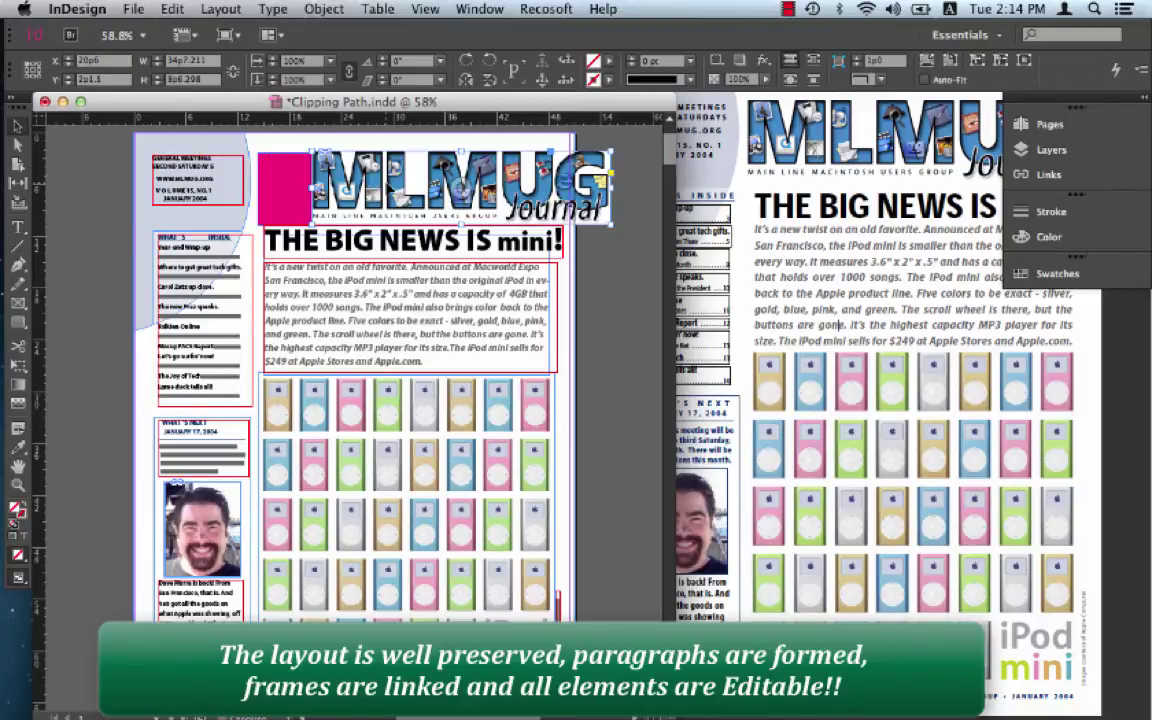
{"action": "key", "text": "super+z"}
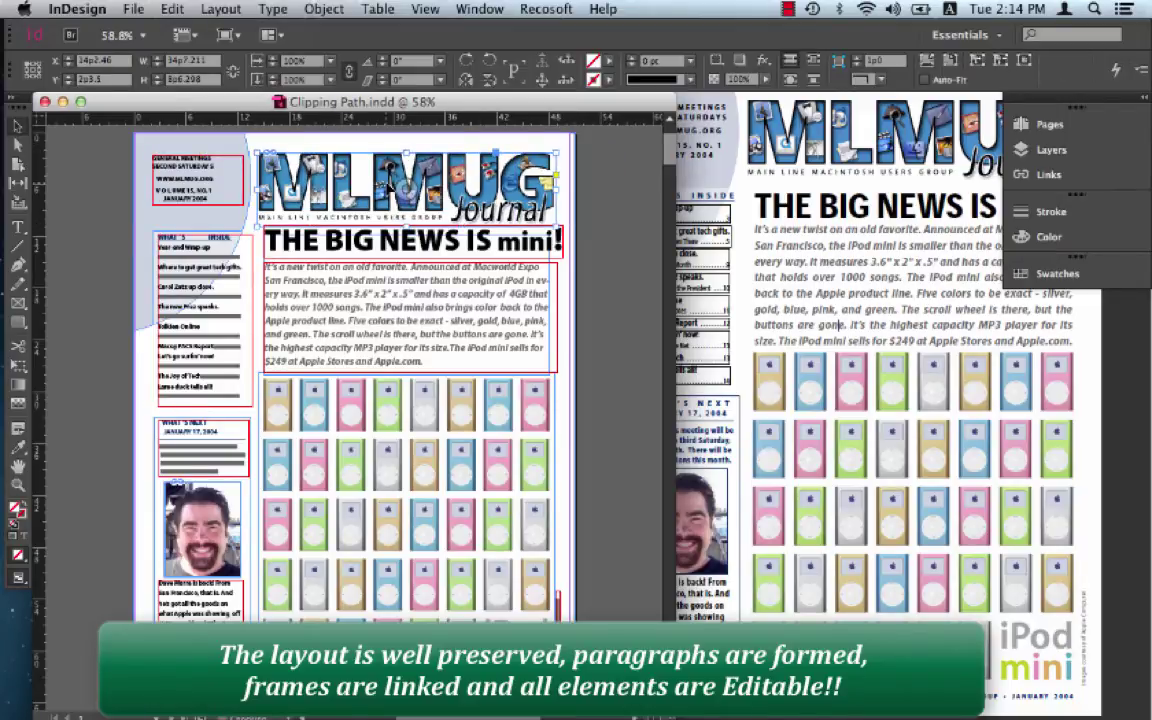
- Try moving the curved blue-gray background shape on page 1 with the Direct Selection tool, and undo the move
{"action": "left_click", "coordinate": [228, 220]}
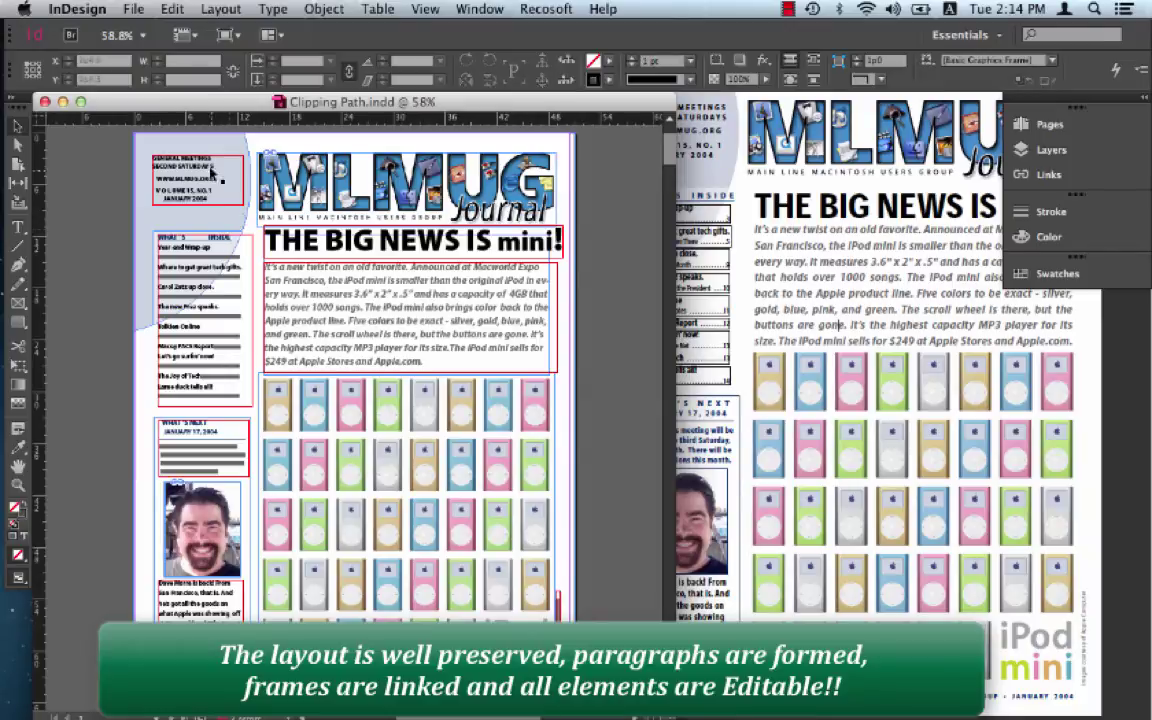
{"action": "left_click", "coordinate": [18, 144]}
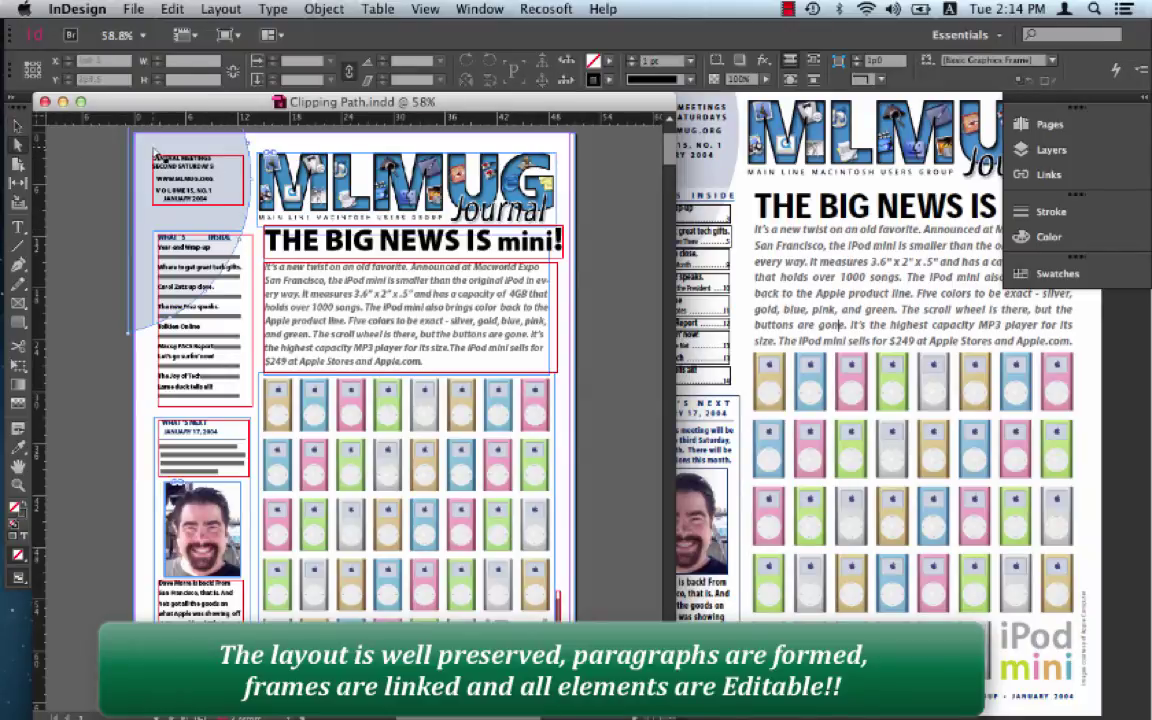
{"action": "left_click_drag", "start_coordinate": [155, 153], "coordinate": [146, 168]}
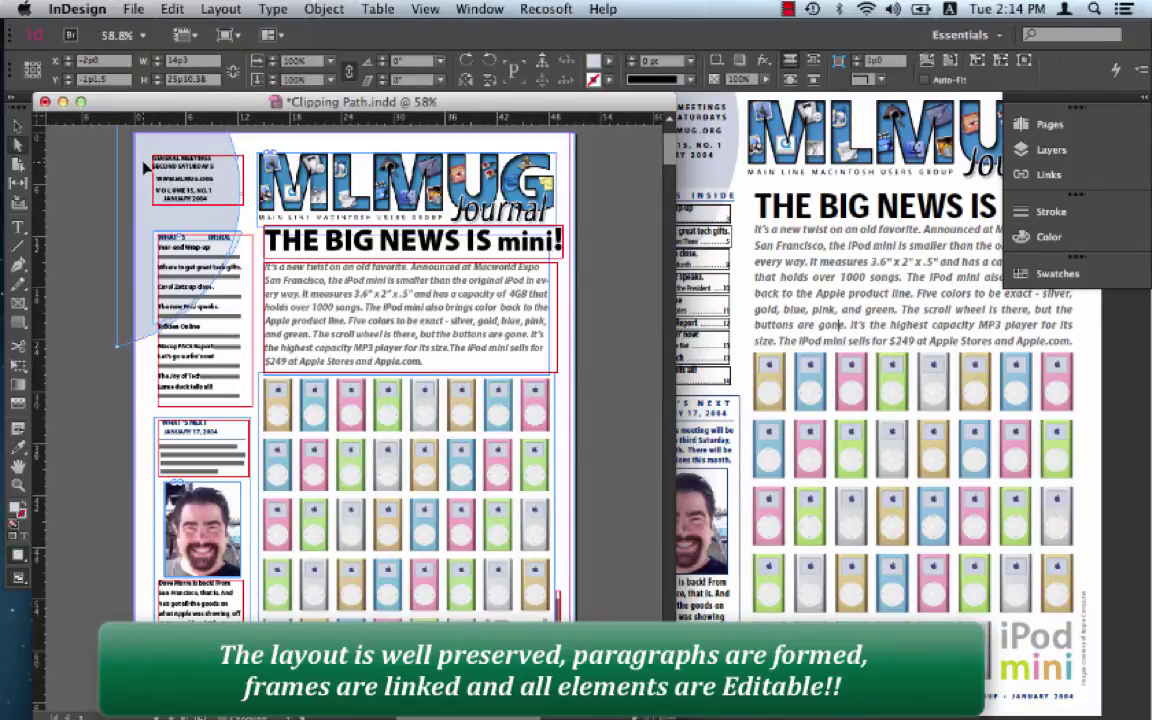
{"action": "key", "text": "cmd+z"}
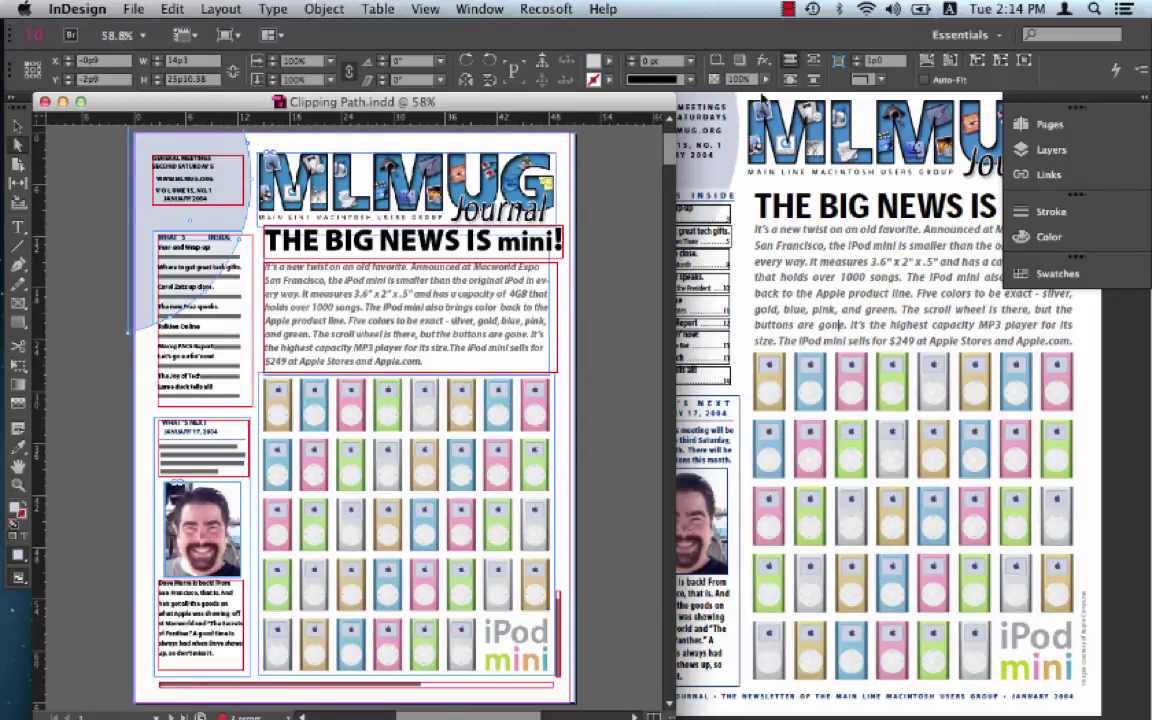
- Compare the "I, Editor" page in the converted InDesign document with page 3 of Clipping Path.pdf in Acrobat
{"action": "scroll", "coordinate": [604, 138], "scroll_direction": "down", "scroll_amount": 15}
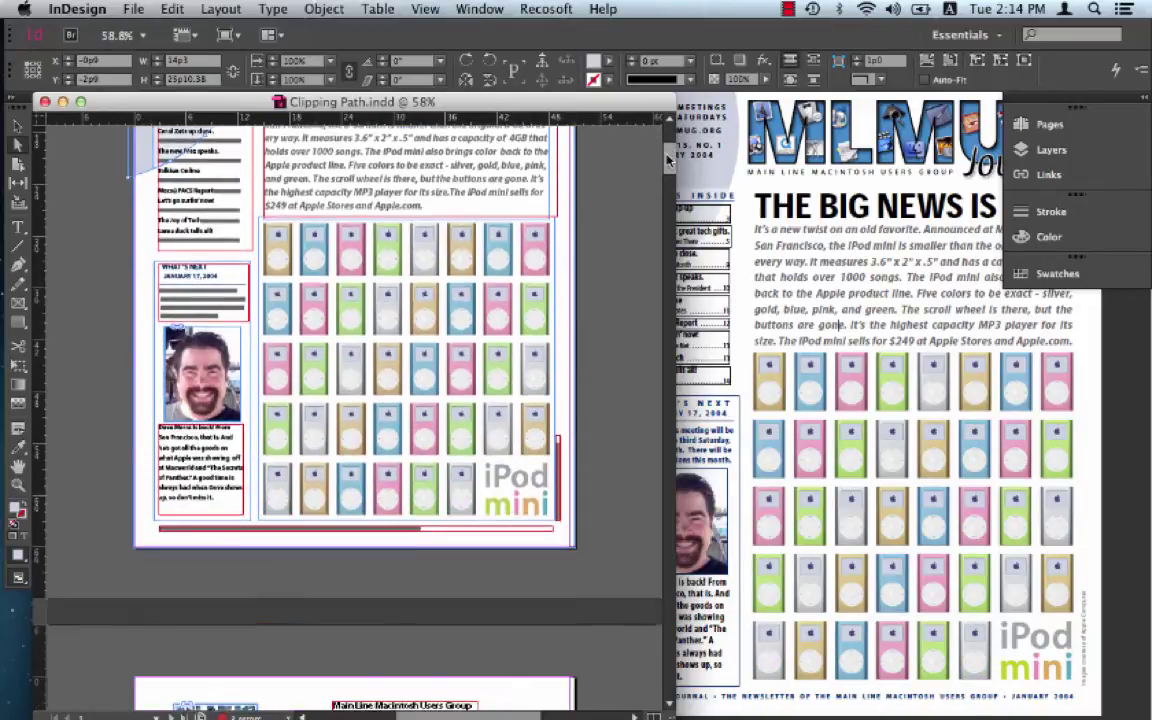
{"action": "scroll", "coordinate": [668, 203], "scroll_direction": "up", "scroll_amount": 4}
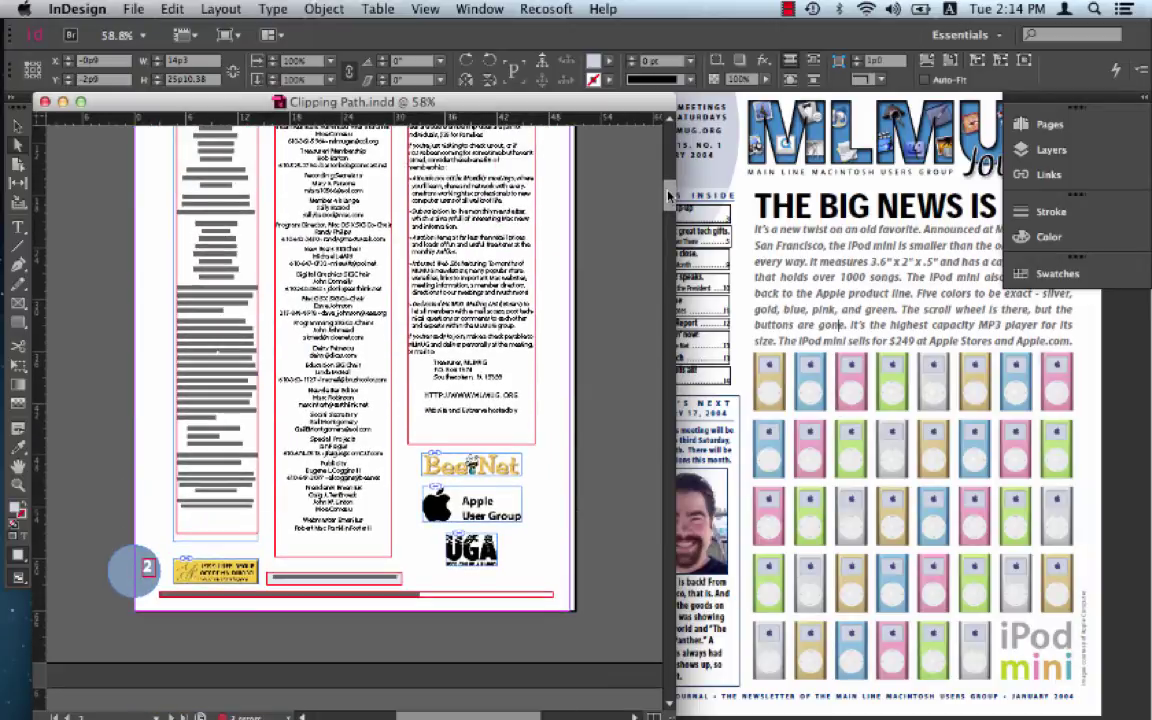
{"action": "scroll", "coordinate": [669, 210], "scroll_direction": "down", "scroll_amount": 10}
{"action": "scroll", "coordinate": [669, 217], "scroll_direction": "down", "scroll_amount": 3}
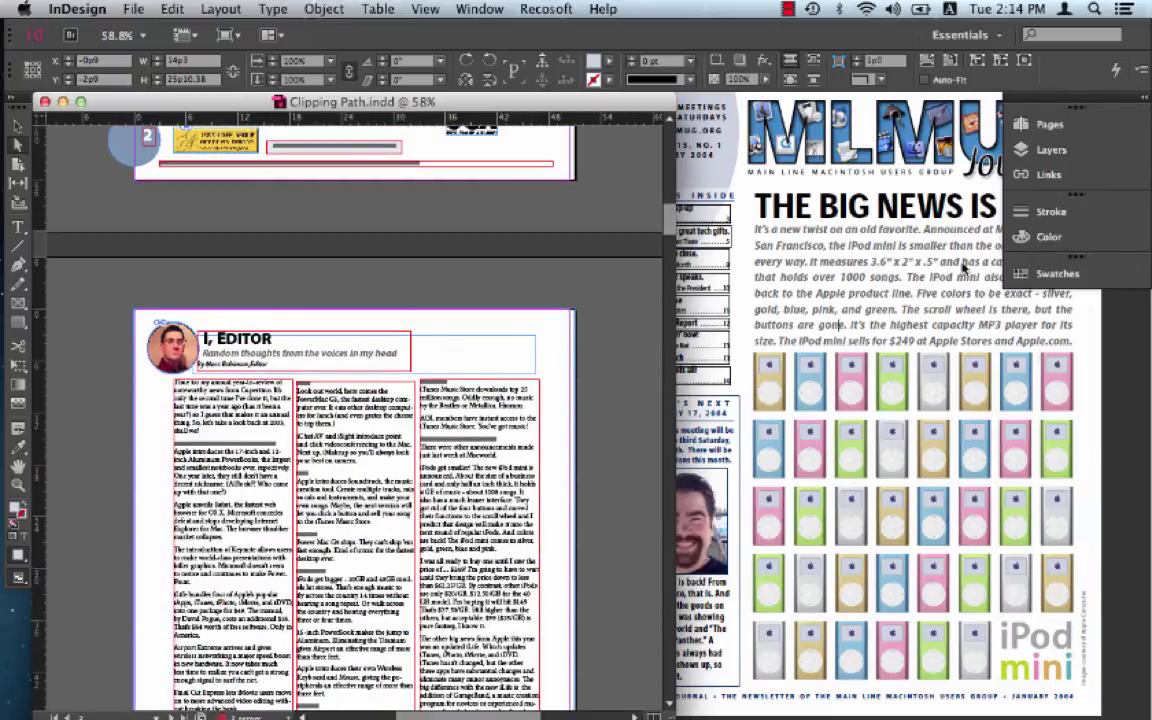
{"action": "left_click", "coordinate": [925, 246]}
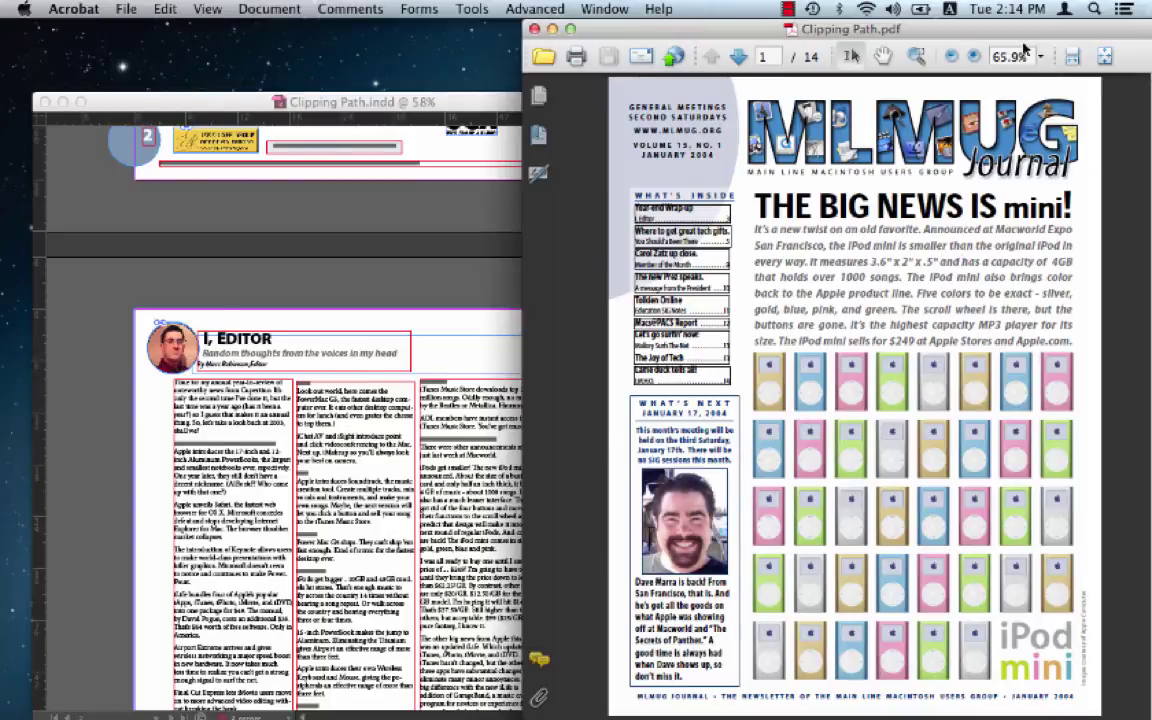
{"action": "left_click_drag", "start_coordinate": [921, 33], "coordinate": [878, 33]}
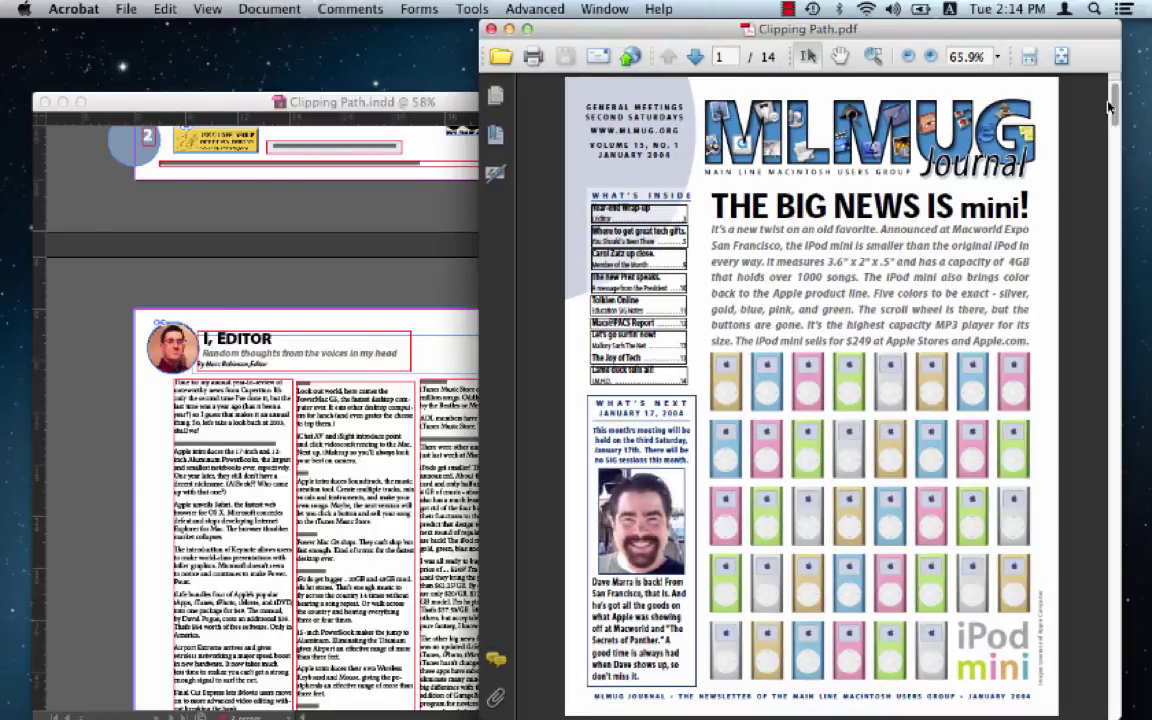
{"action": "left_click_drag", "start_coordinate": [1115, 112], "coordinate": [1116, 175]}
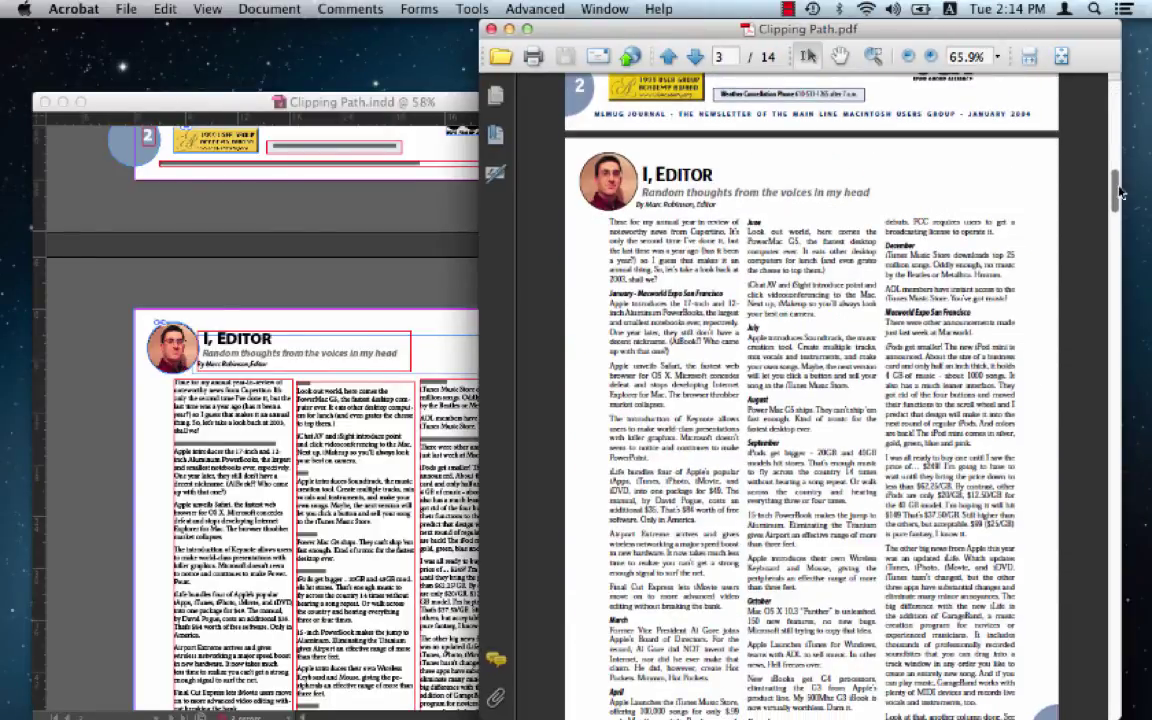
{"action": "left_click", "coordinate": [451, 449]}
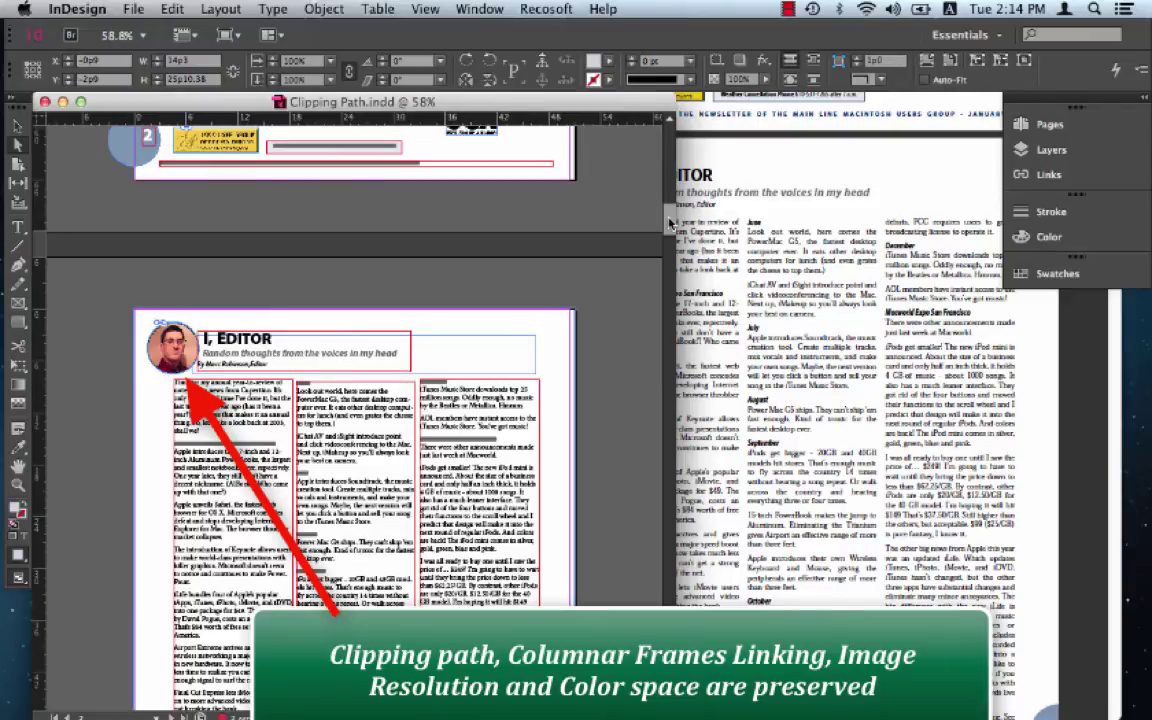
- Try shifting the editor's portrait within its circular clipping frame on page 3, and undo the shift
{"action": "left_click", "coordinate": [172, 338]}
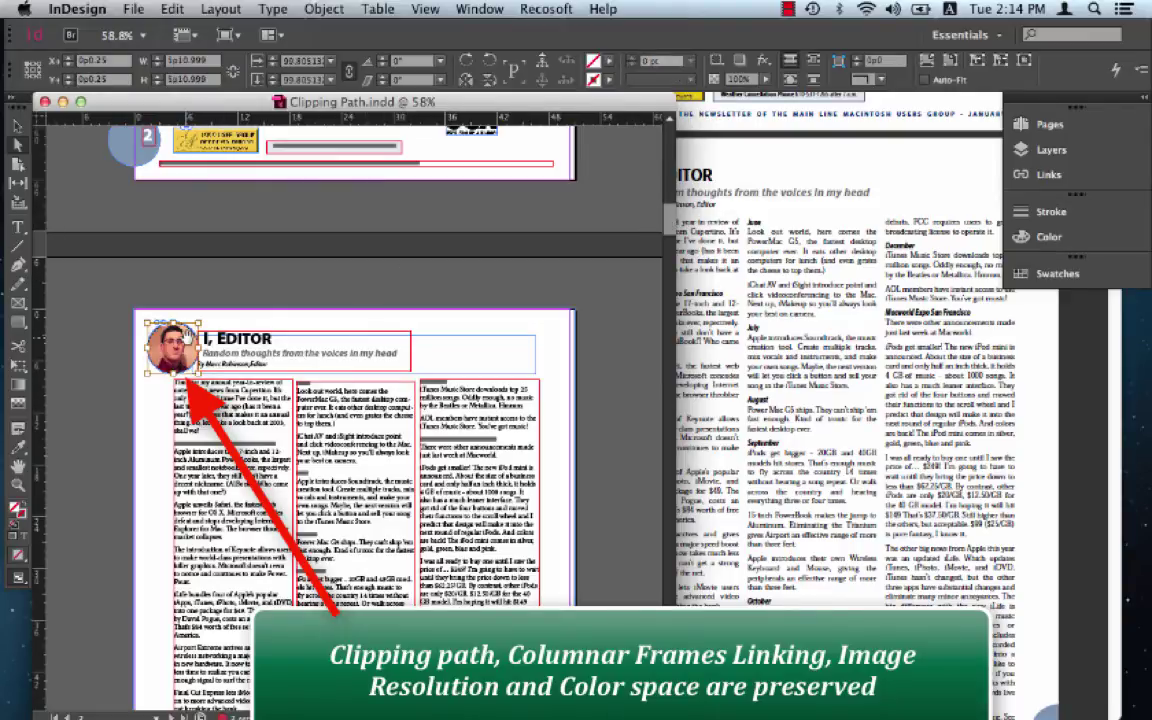
{"action": "left_click_drag", "start_coordinate": [188, 334], "coordinate": [189, 348]}
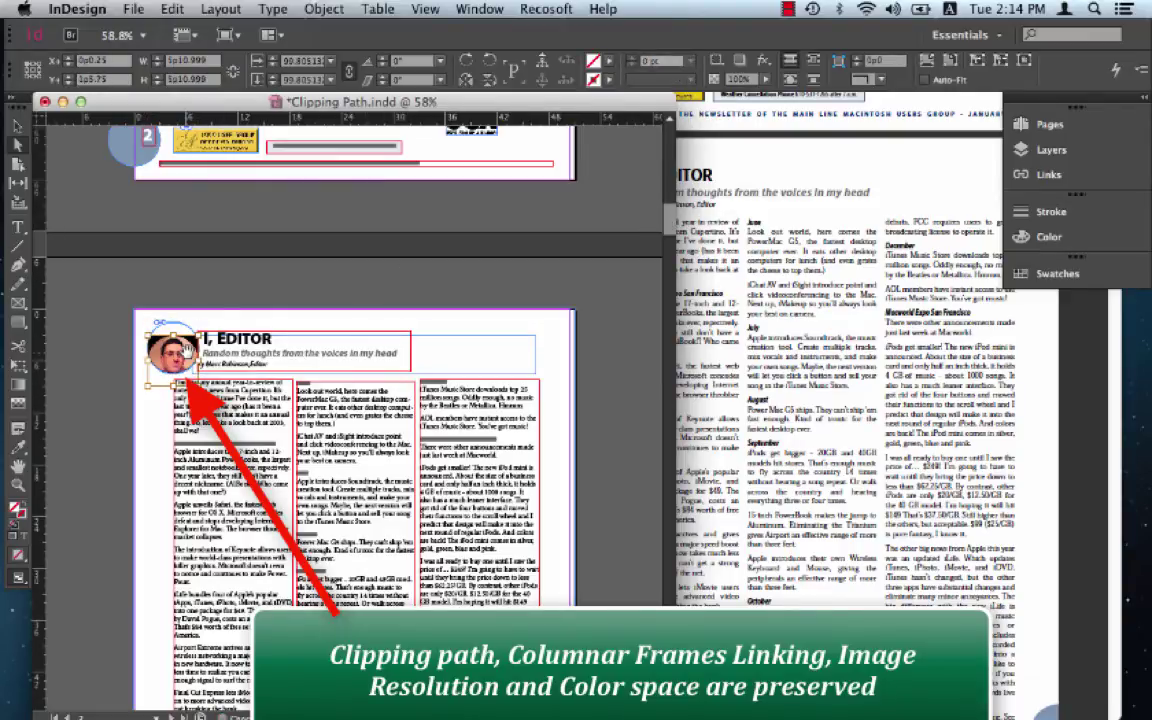
{"action": "key", "text": "super+z"}
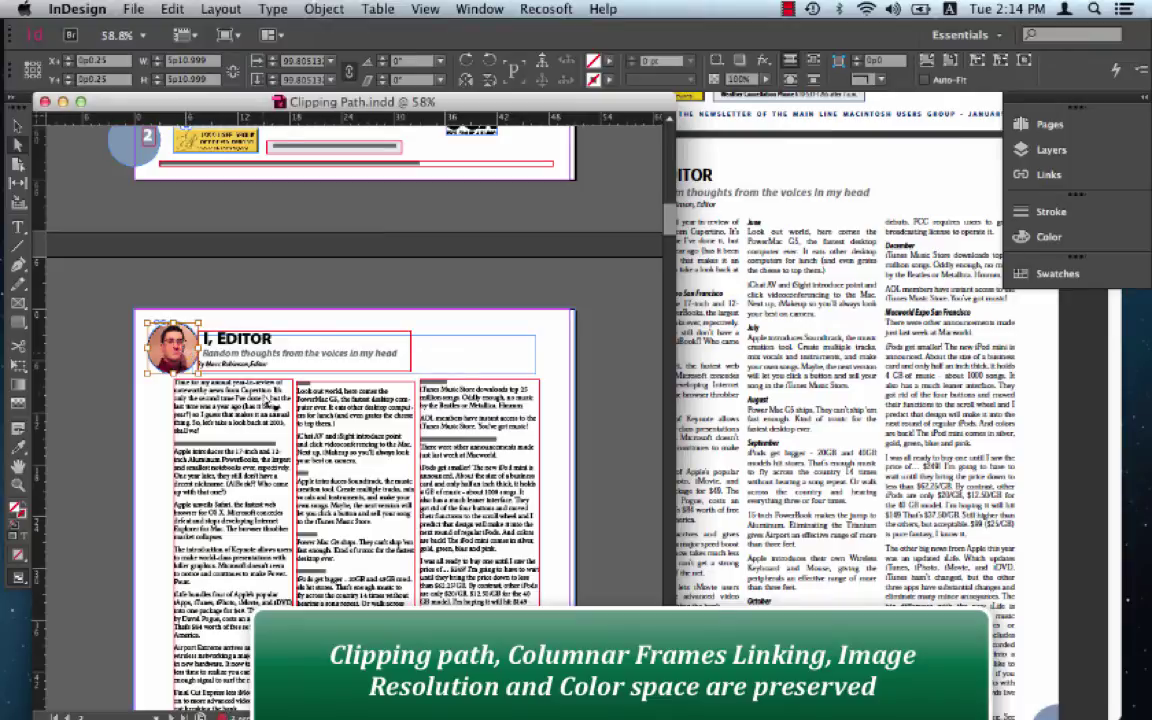
- Select the whole story in the "I, Editor" article's middle column to check how its columnar frames are linked
{"action": "double_click", "coordinate": [345, 487]}
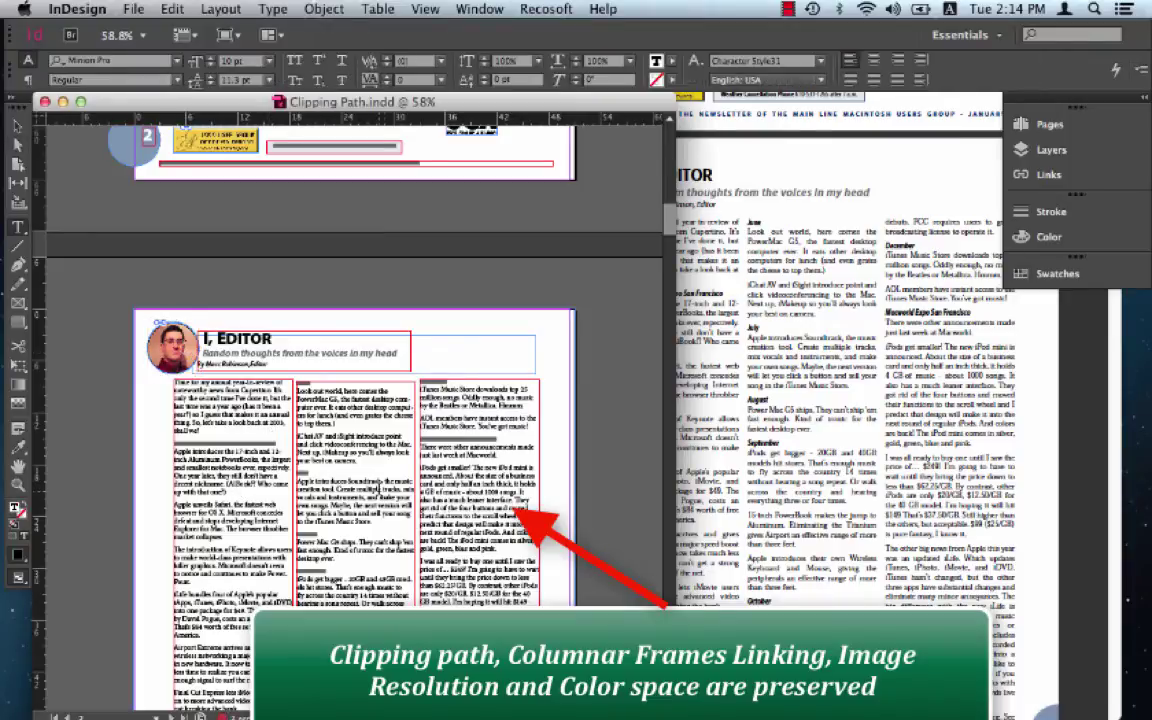
{"action": "key", "text": "super+a"}
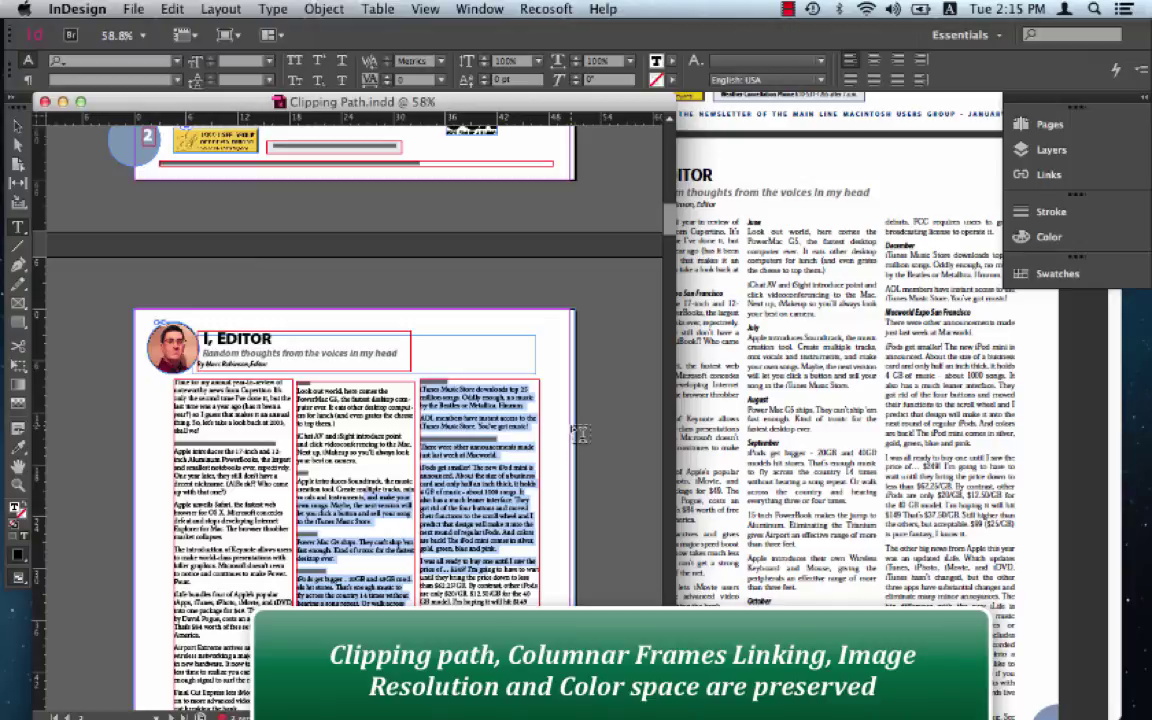
- Examine the link information of Image17.tif and Image16.tif, including color space and resolution, enlarging the details area
{"action": "left_click", "coordinate": [1038, 174]}
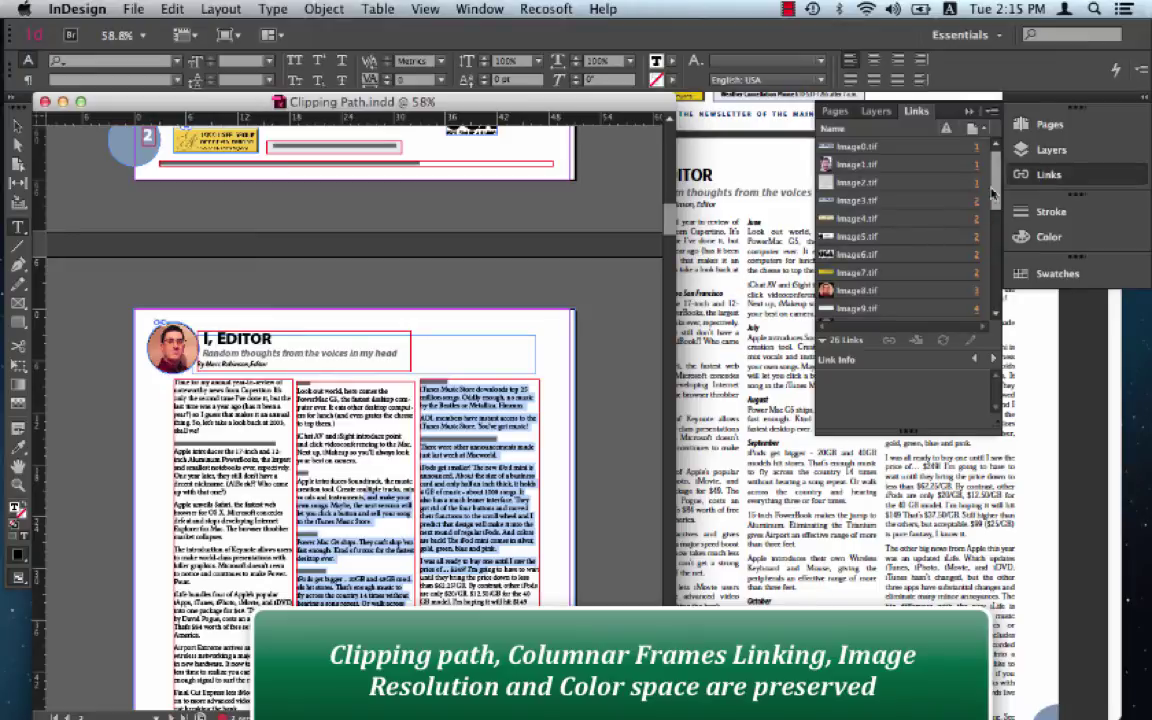
{"action": "scroll", "coordinate": [996, 215], "scroll_direction": "down", "scroll_amount": 3}
{"action": "scroll", "coordinate": [996, 215], "scroll_direction": "down", "scroll_amount": 2}
{"action": "left_click", "coordinate": [911, 238]}
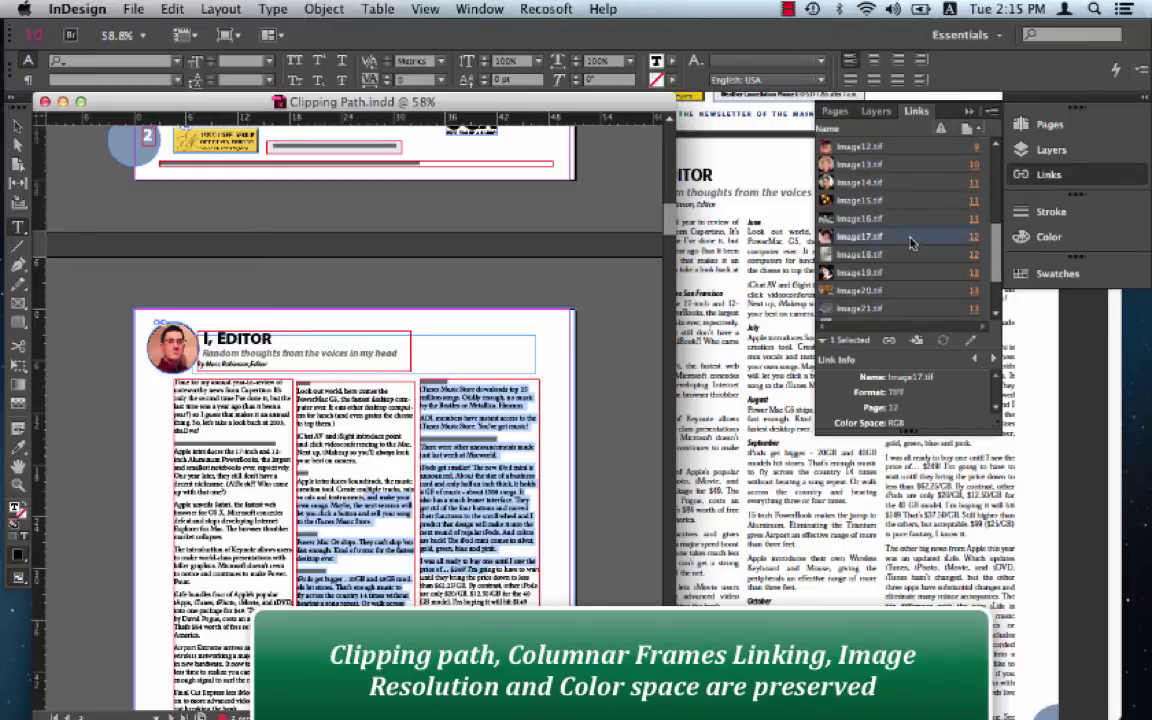
{"action": "left_click_drag", "start_coordinate": [1000, 432], "coordinate": [998, 590]}
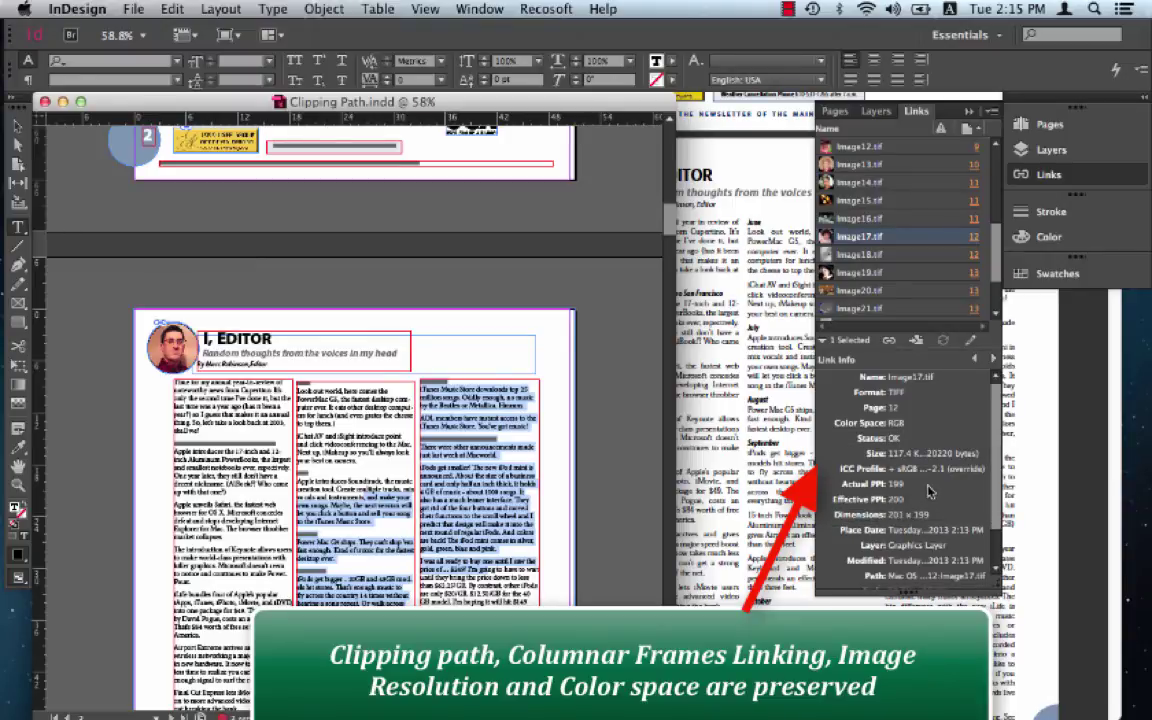
{"action": "left_click", "coordinate": [903, 221]}
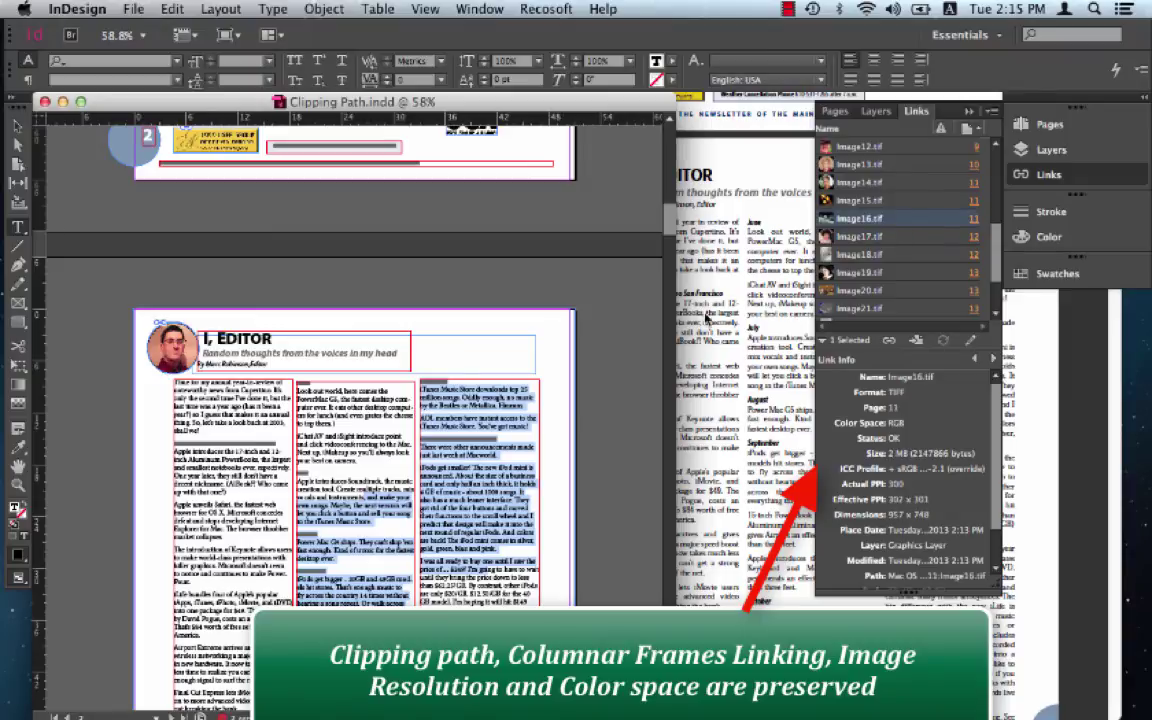
- Compare the end of page 3 and the Meeting Agenda page in the InDesign document with the original PDF in Acrobat
{"action": "left_click", "coordinate": [668, 262]}
{"action": "left_click_drag", "start_coordinate": [667, 271], "coordinate": [667, 256]}
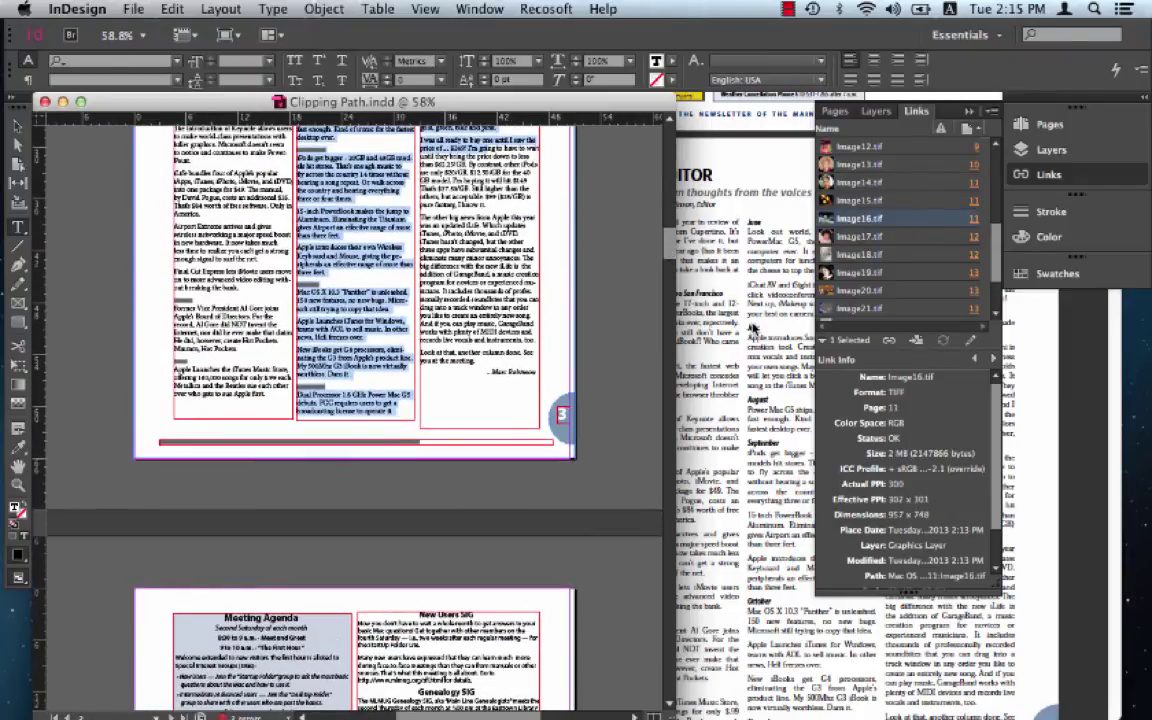
{"action": "left_click", "coordinate": [752, 327]}
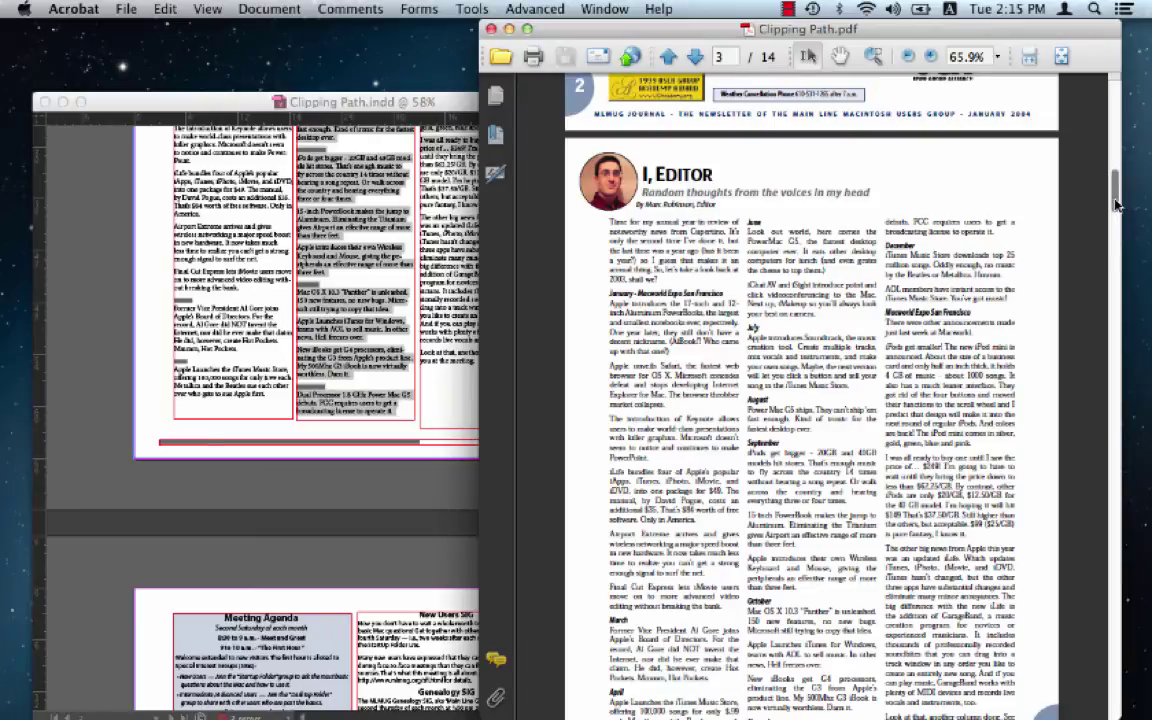
{"action": "left_click_drag", "start_coordinate": [1116, 165], "coordinate": [1120, 228]}
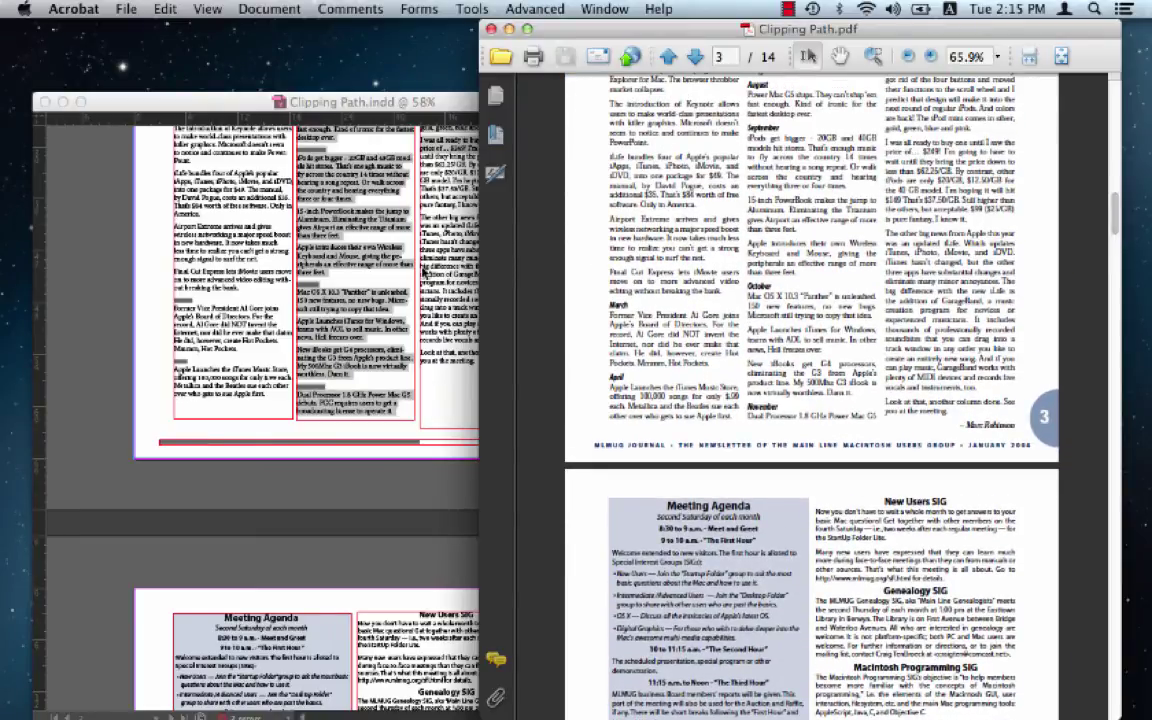
- Switch back to InDesign, display the document's hyperlinks list and place it beside the Links list
{"action": "left_click", "coordinate": [383, 247]}
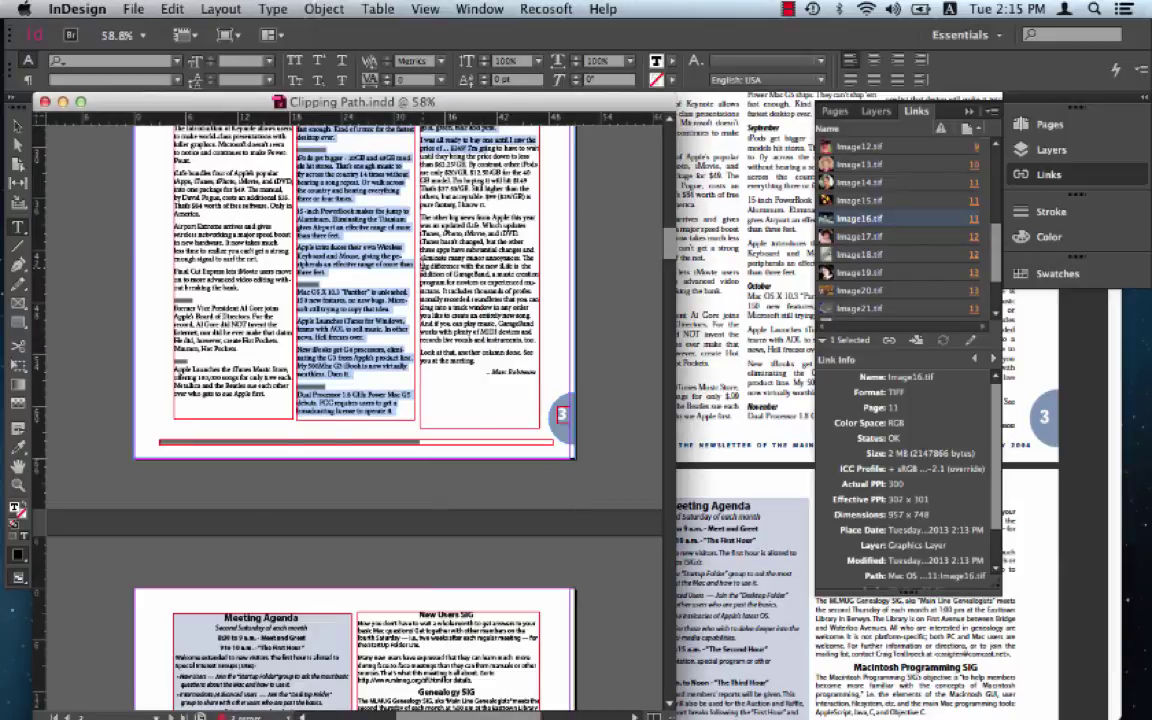
{"action": "left_click", "coordinate": [547, 9]}
{"action": "mouse_move", "coordinate": [480, 8]}
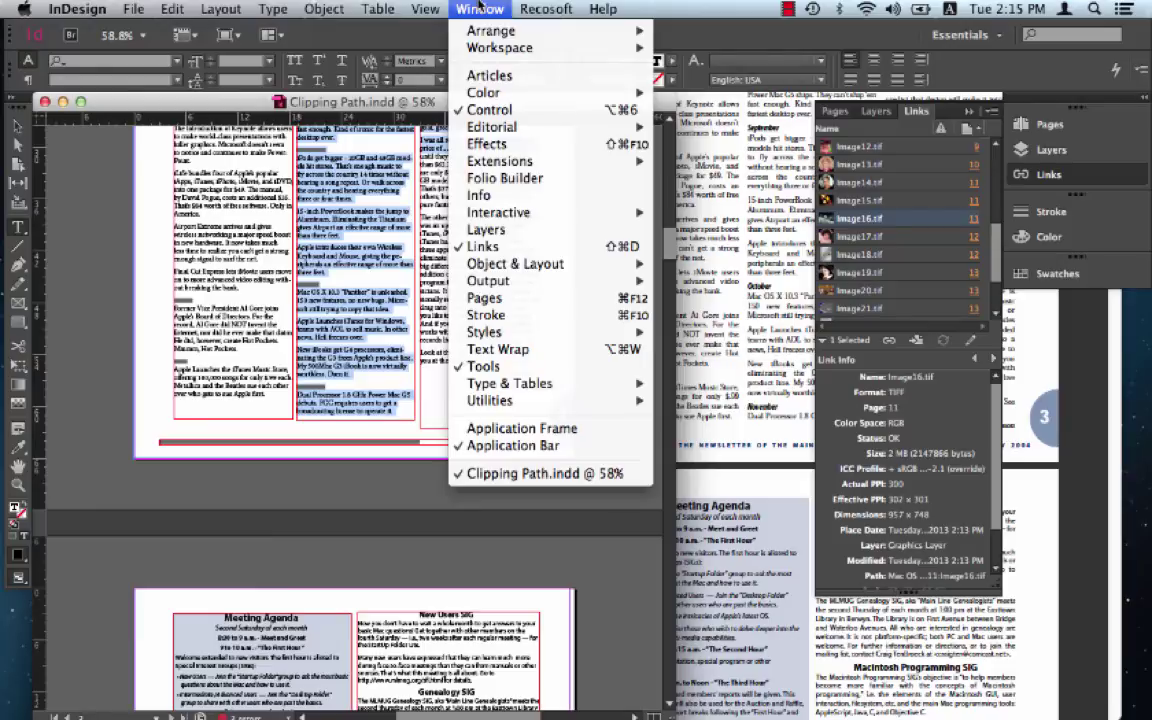
{"action": "mouse_move", "coordinate": [510, 220]}
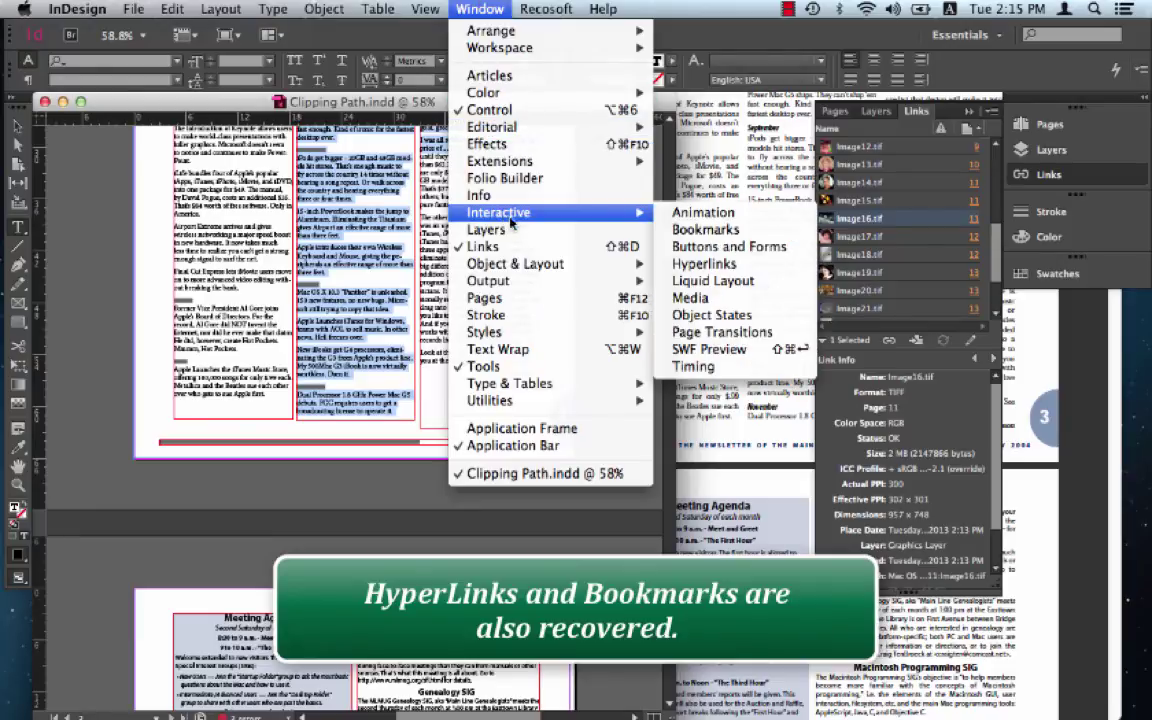
{"action": "left_click", "coordinate": [690, 262]}
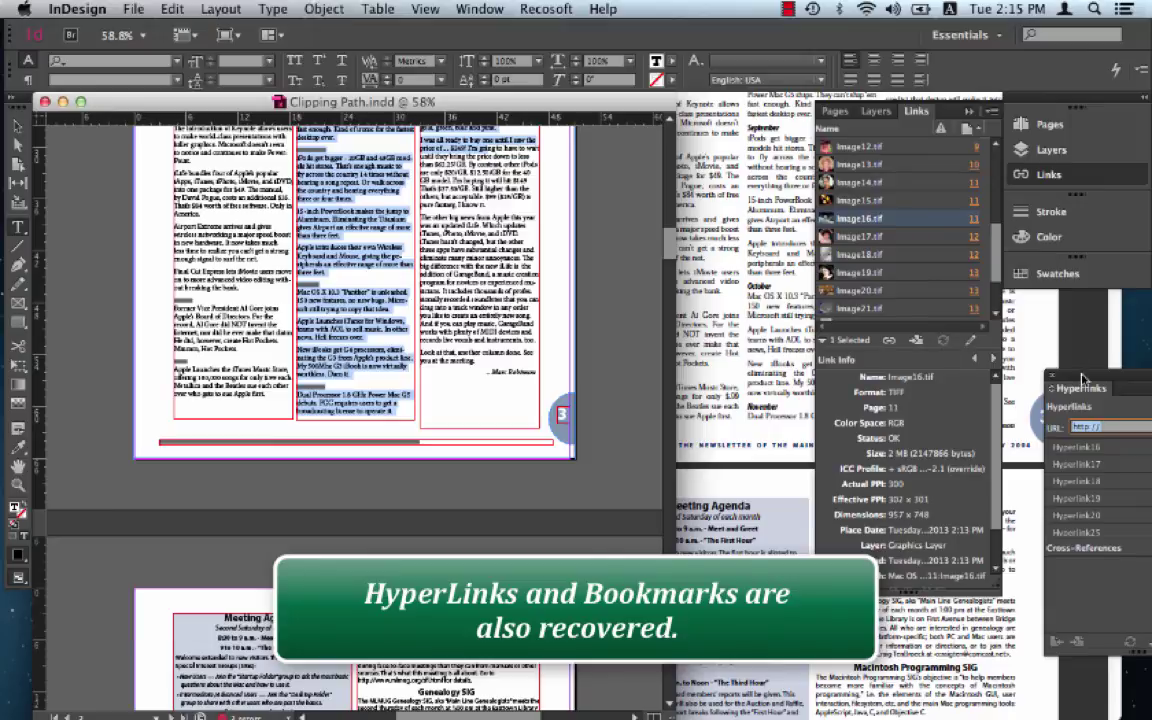
{"action": "mouse_move", "coordinate": [1080, 372]}
{"action": "left_mouse_down"}
{"action": "mouse_move", "coordinate": [887, 252]}
{"action": "mouse_move", "coordinate": [671, 216]}
{"action": "left_mouse_up"}
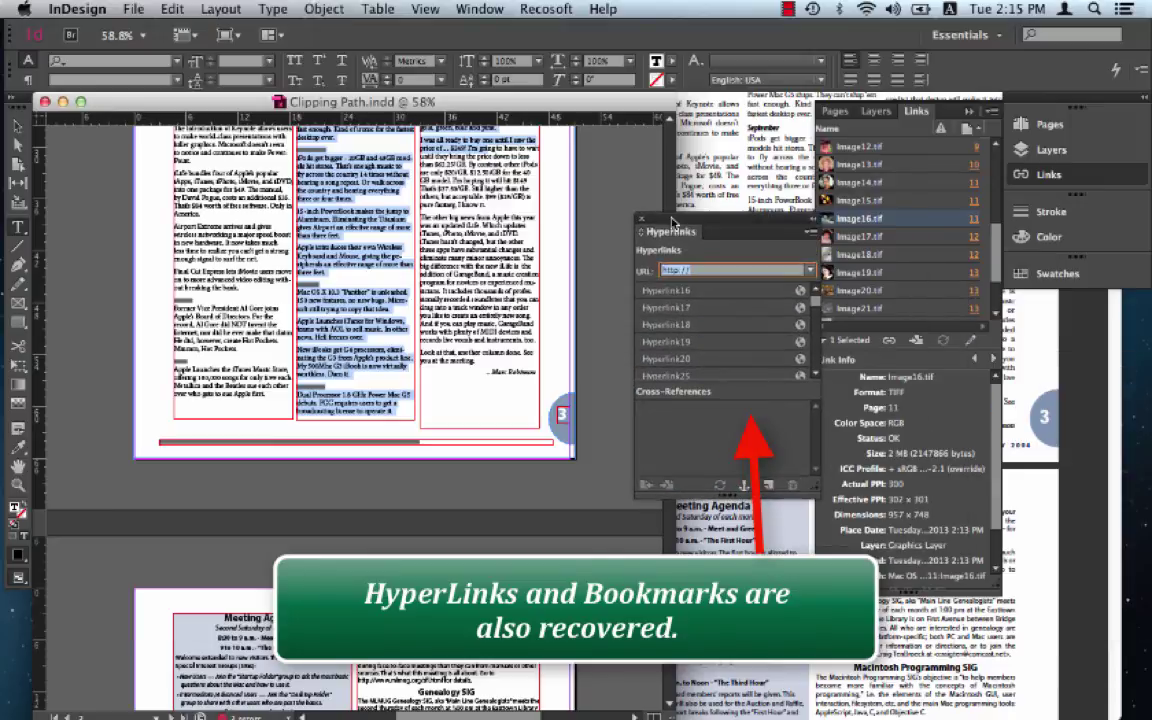
- Check the destination URLs of several recovered hyperlinks, including Hyperlink20 and Hyperlink28
{"action": "left_click", "coordinate": [773, 310]}
{"action": "left_click", "coordinate": [785, 357]}
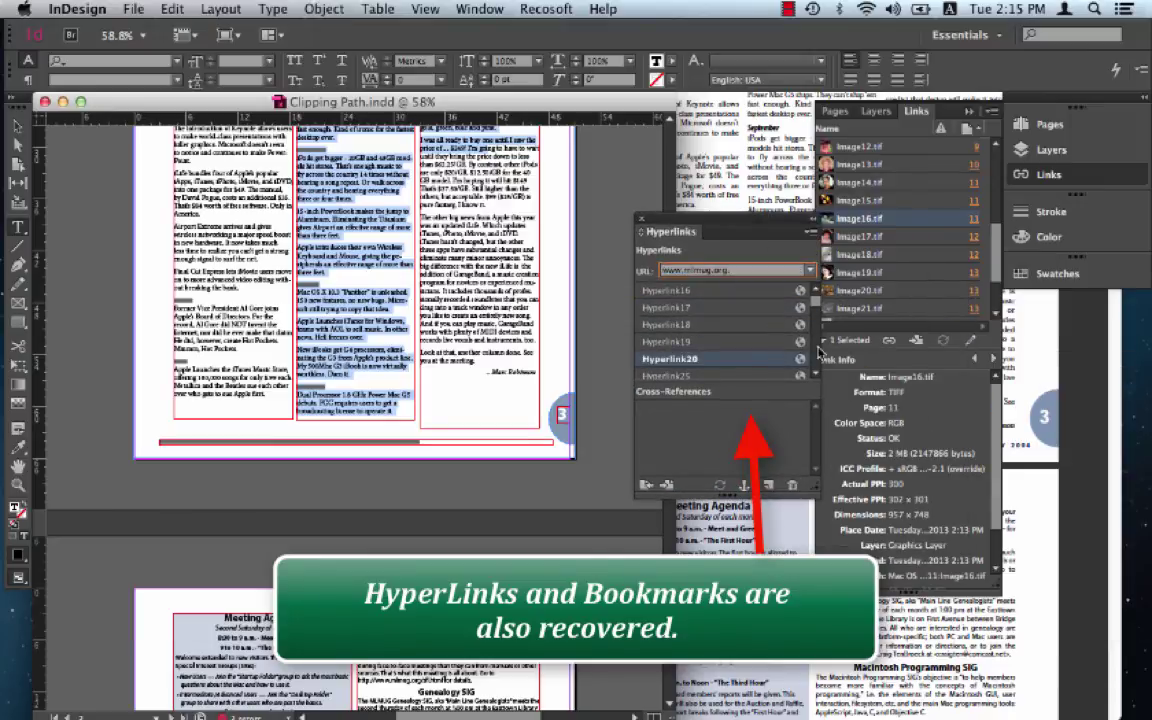
{"action": "left_click", "coordinate": [818, 352]}
{"action": "left_click", "coordinate": [740, 342]}
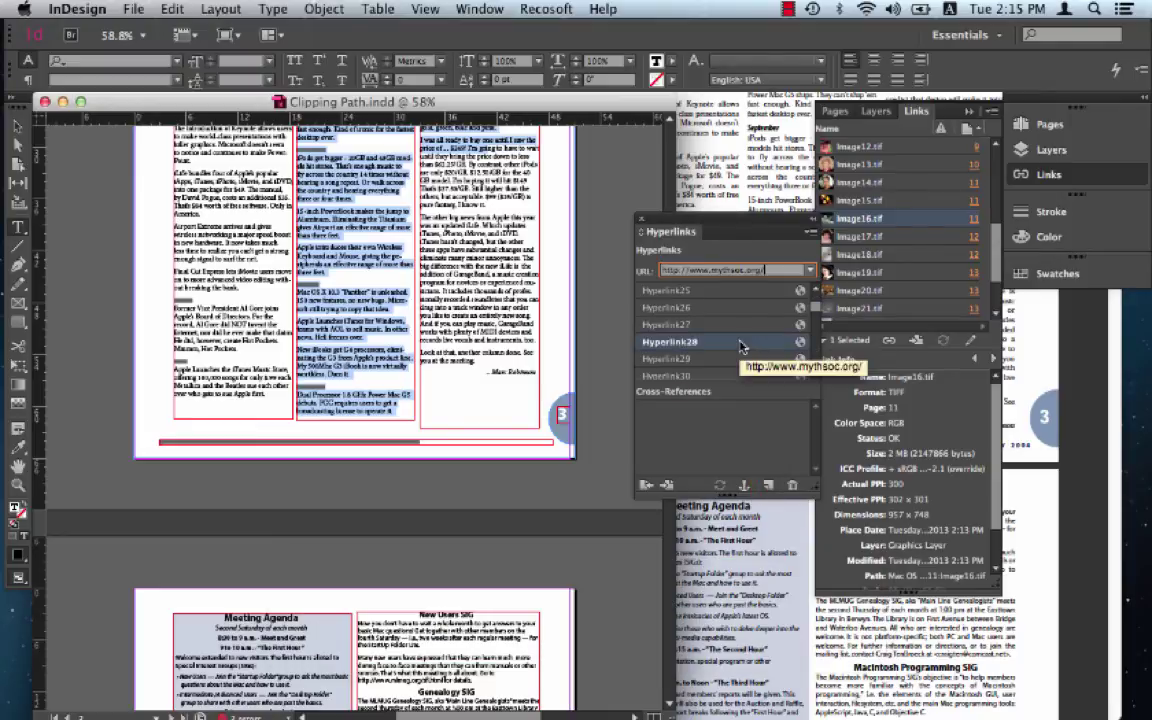